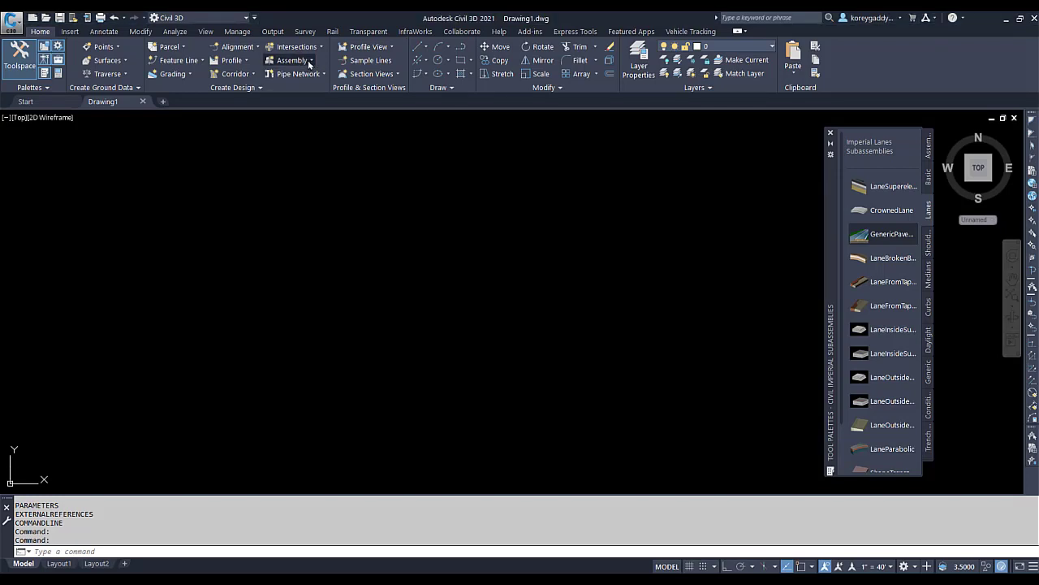
Create the 'Super Elevated' assembly and set its baseline at a point in the drawing.
click(309, 64)
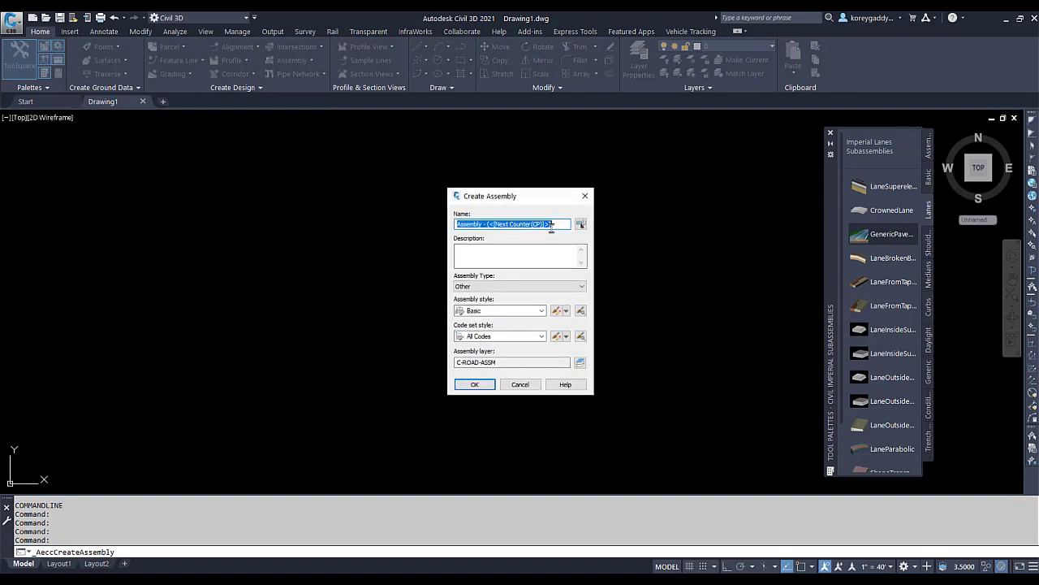
text(Super)
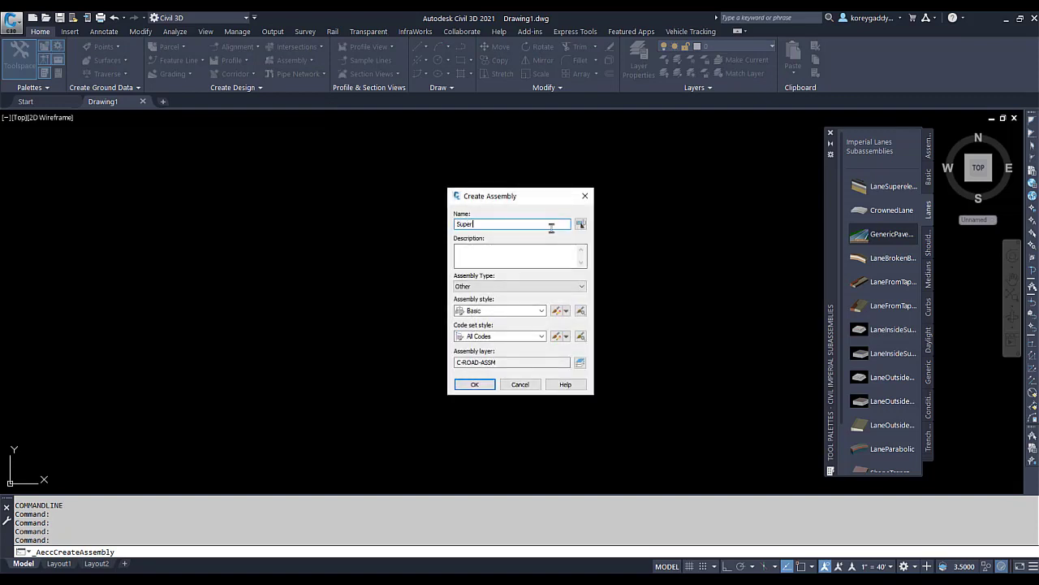
text( Elevati)
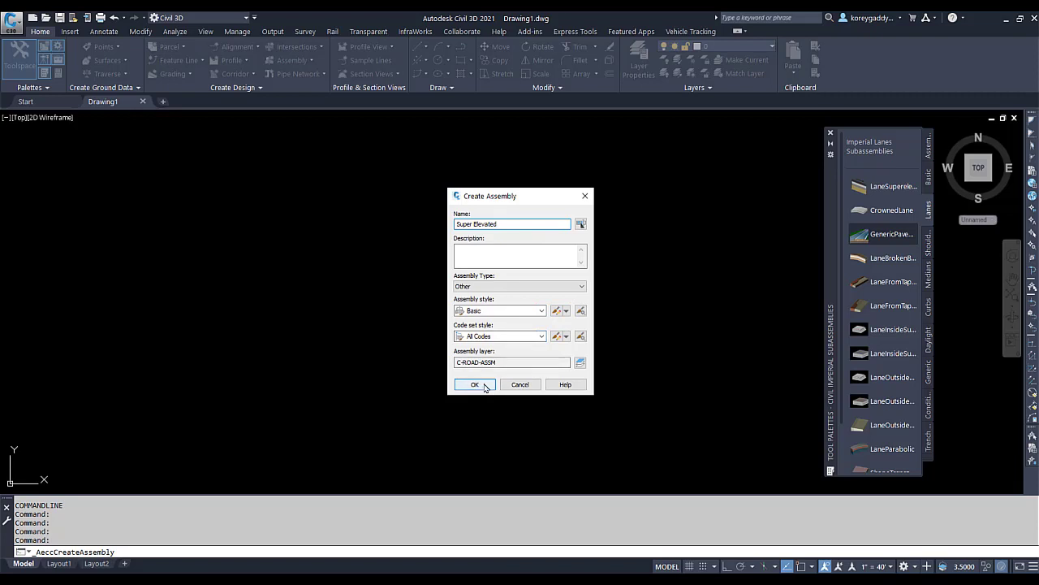
key(Return)
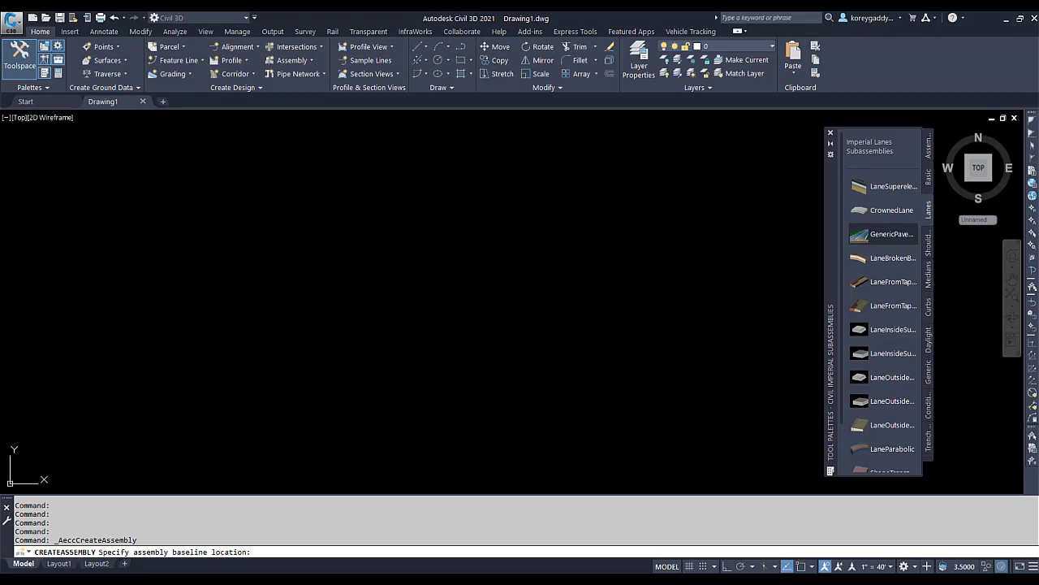
click(511, 301)
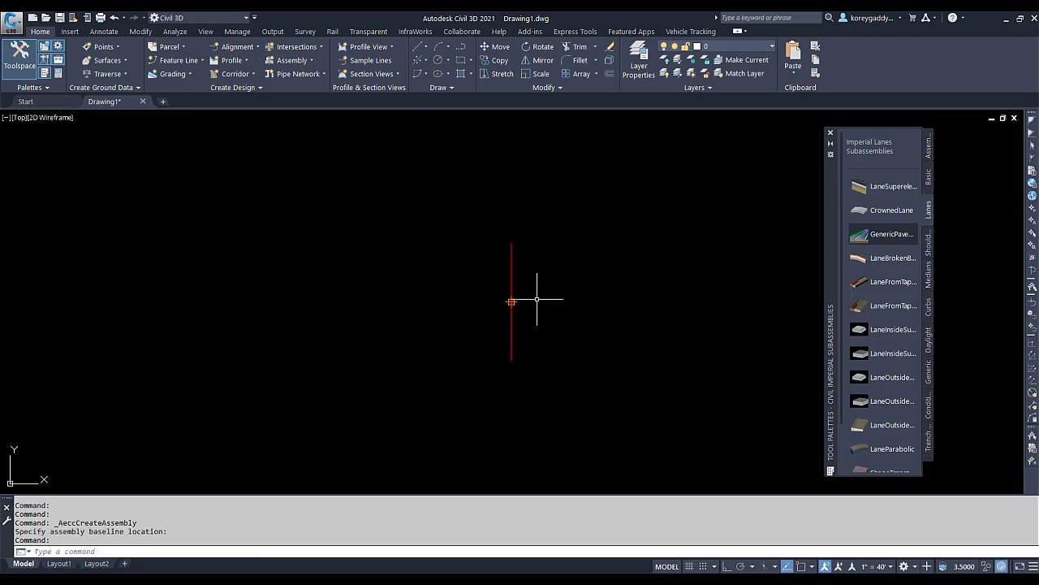
Choose the LaneSuperelevation subassembly from the Lanes tool palette.
scroll(539, 294, up, 3)
scroll(535, 236, up, 2)
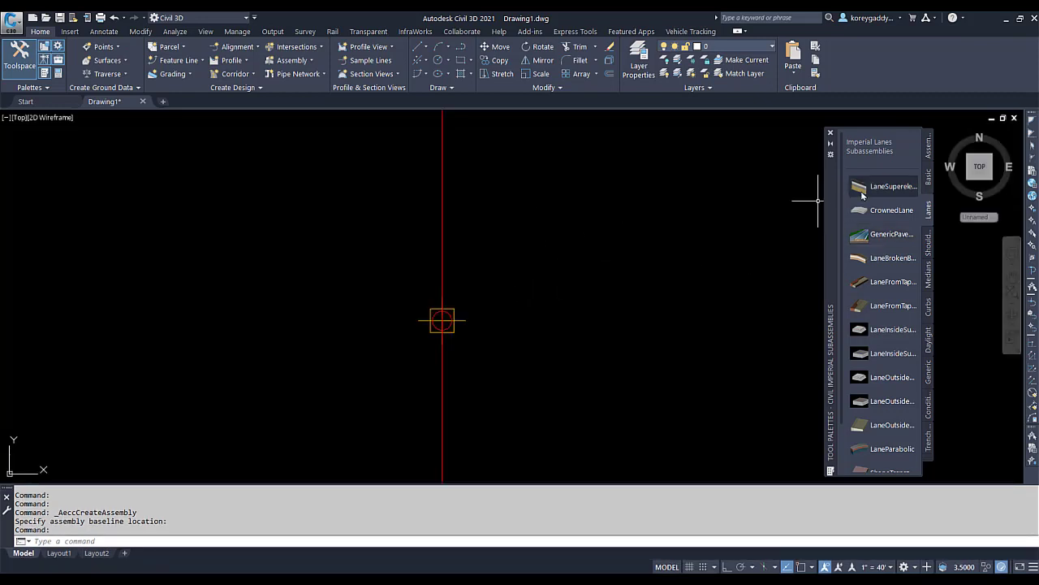
click(928, 195)
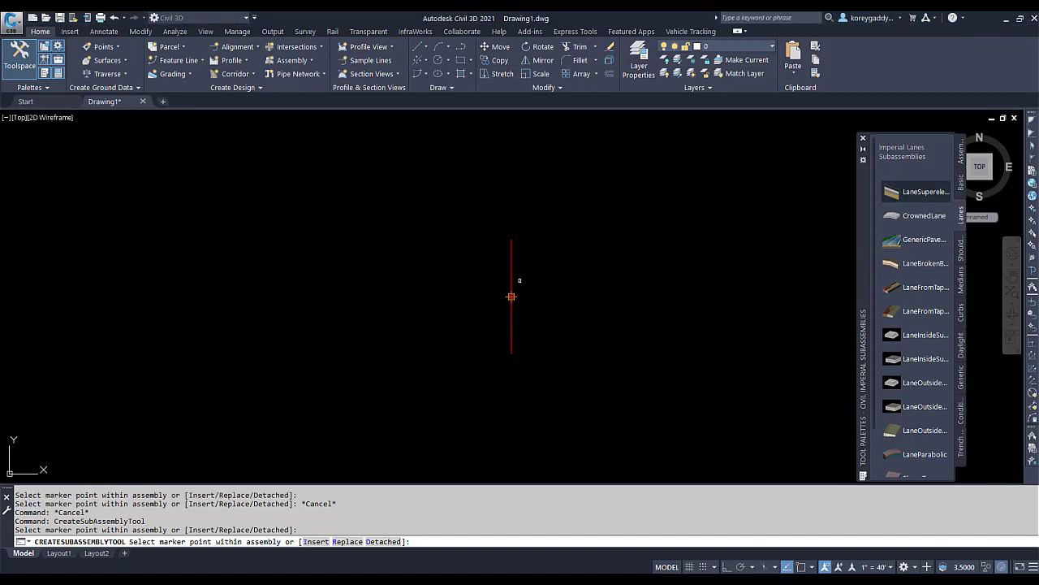
Attach 12-foot LaneSuperelevation lanes to the right, then the left, side of the baseline.
click(512, 279)
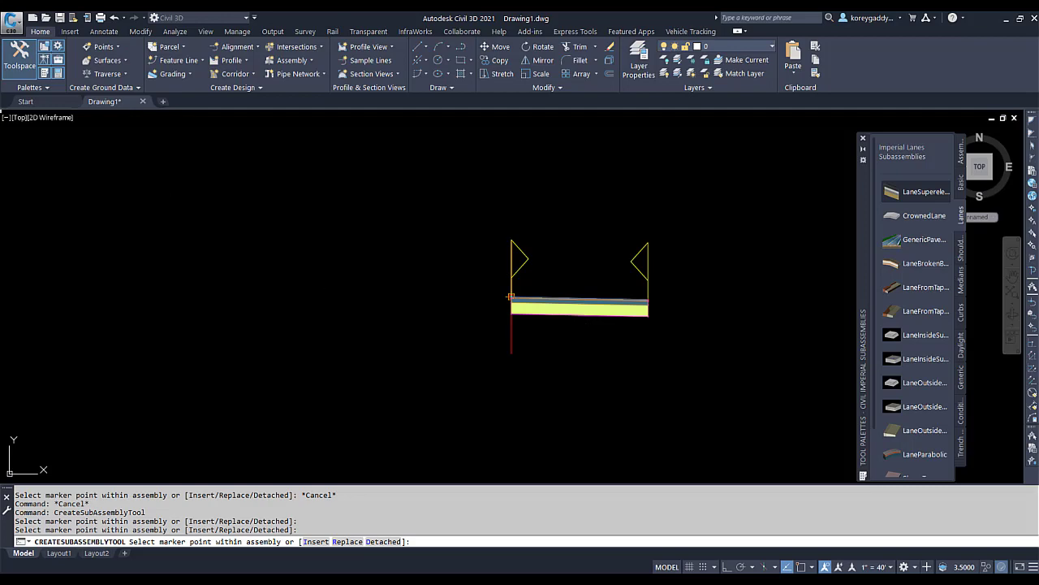
drag(263, 0, 118, 286)
scroll(226, 245, down, 3)
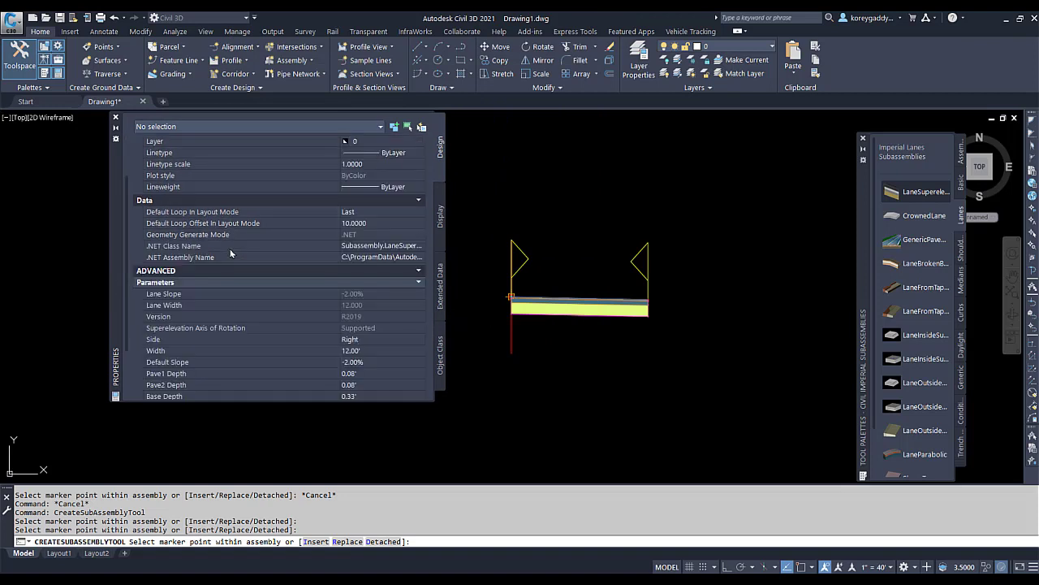
click(389, 338)
click(420, 341)
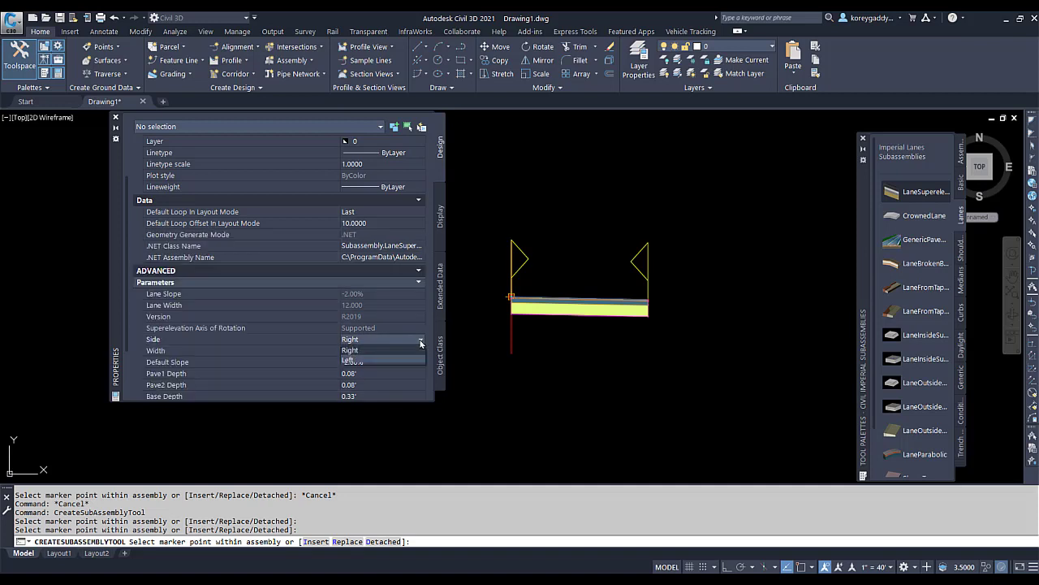
click(349, 360)
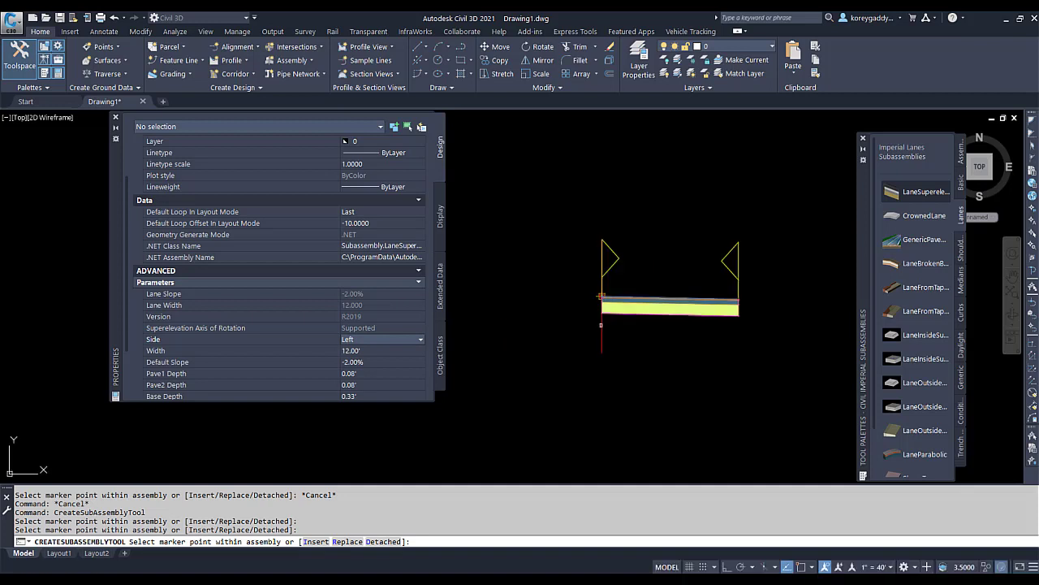
click(601, 325)
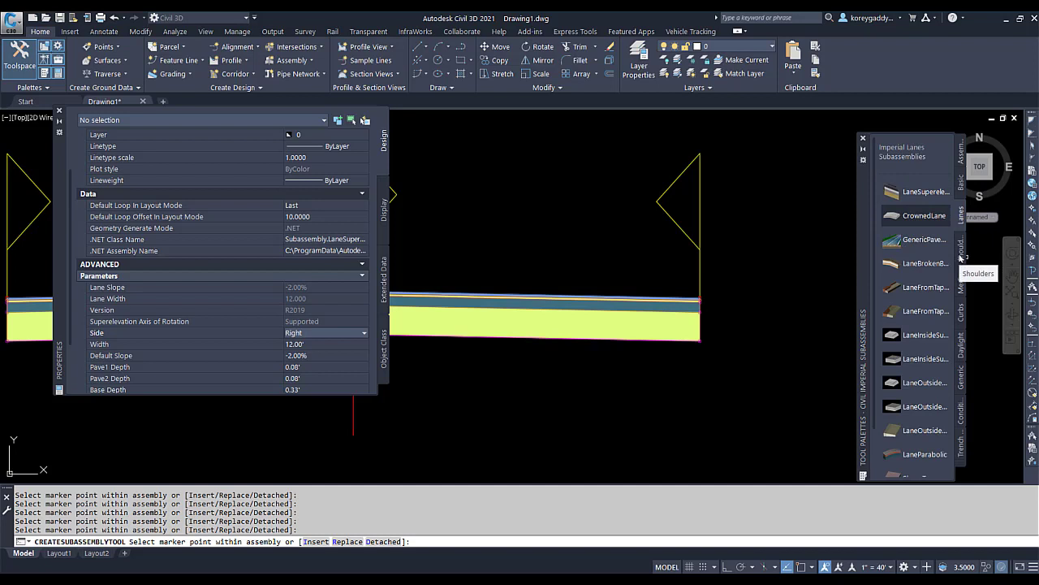
Attach a ShoulderExtendAll shoulder with 5-foot width to the right lane's outer edge.
click(962, 254)
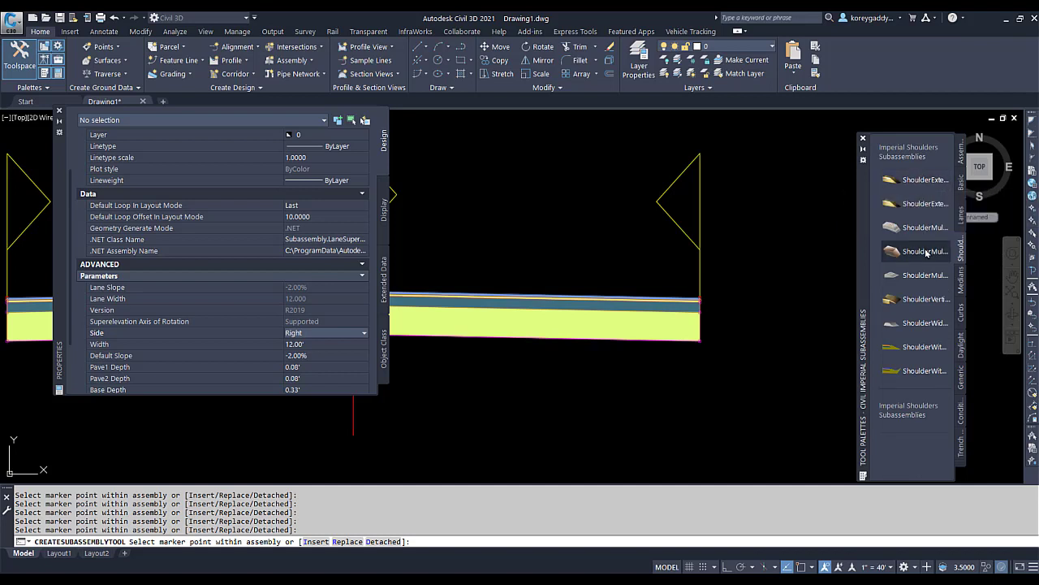
click(920, 182)
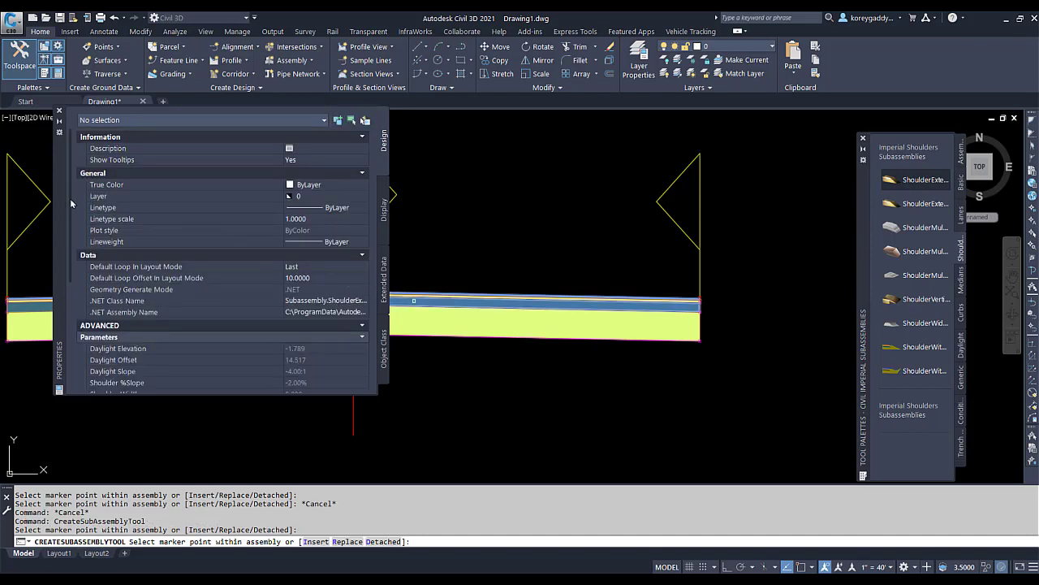
drag(71, 203, 69, 276)
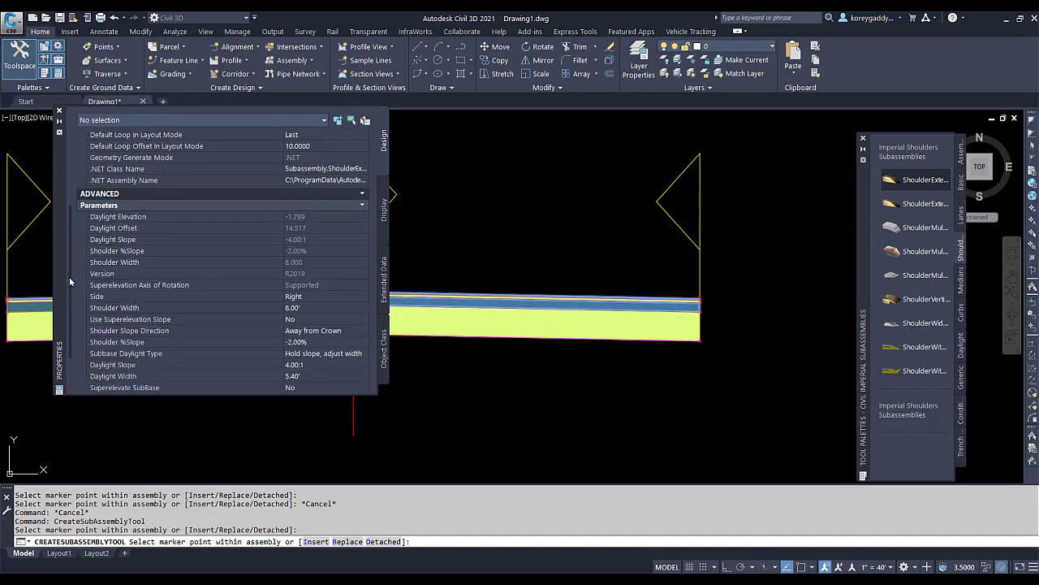
click(327, 307)
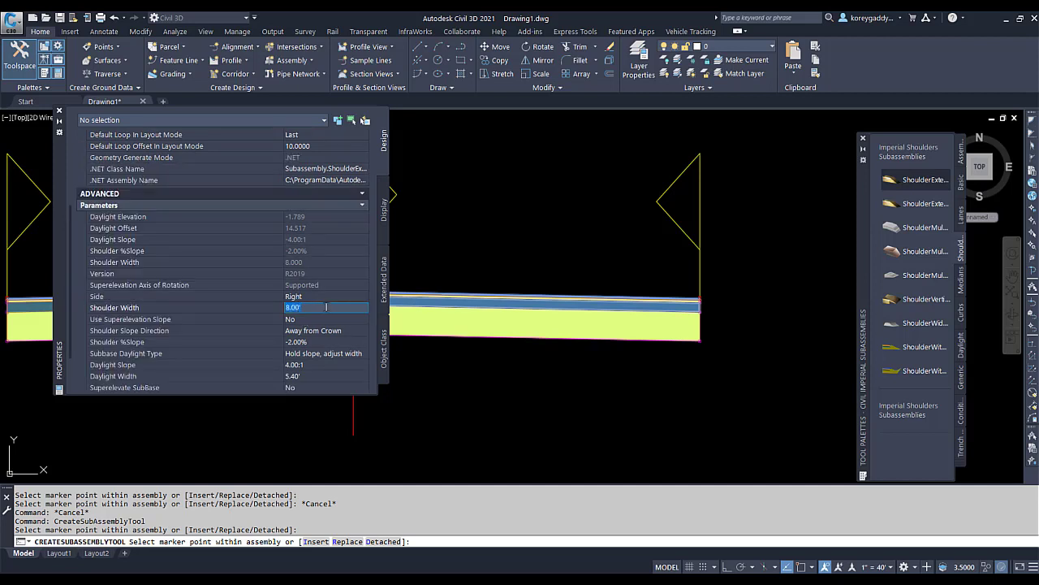
text(5)
click(294, 297)
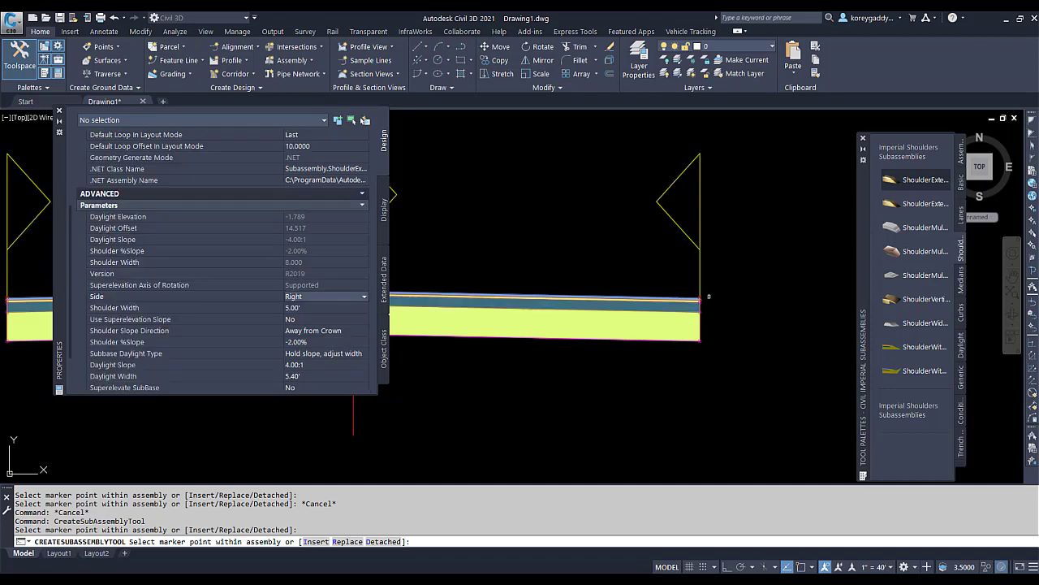
Switch the shoulder side to Left for a matching shoulder on the left lane edge.
scroll(661, 268, up, 5)
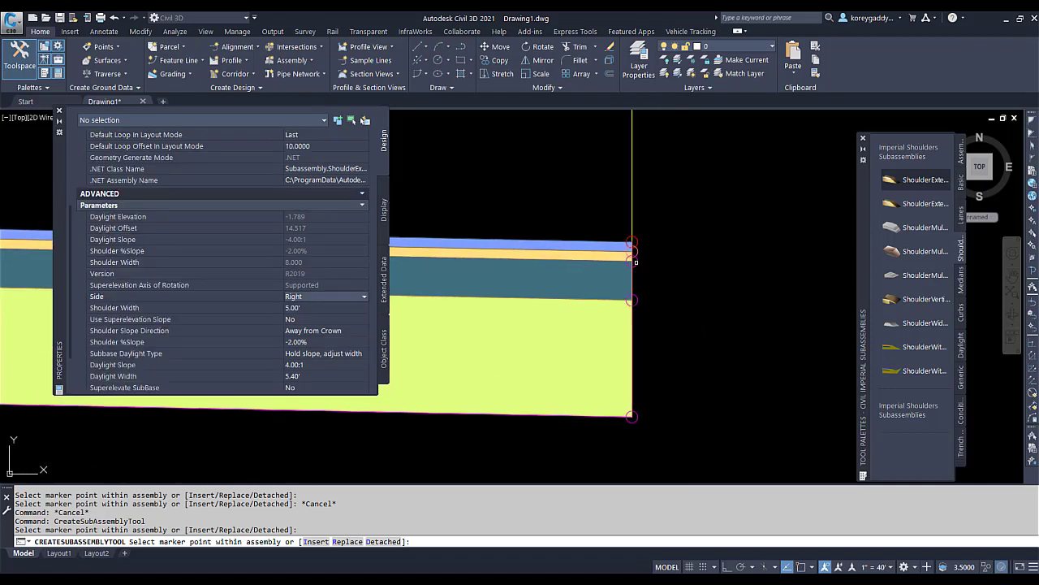
scroll(636, 262, up, 3)
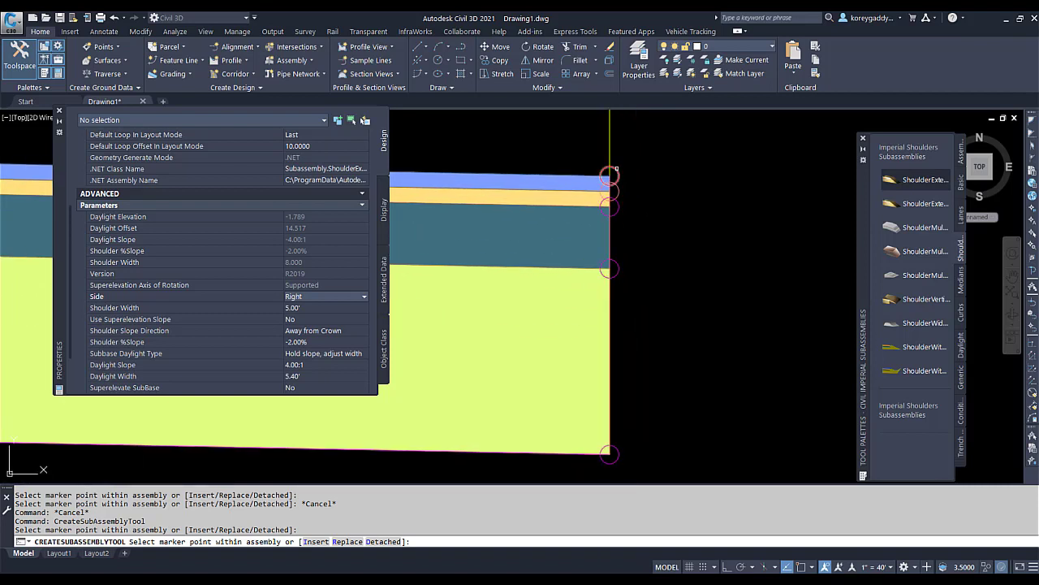
scroll(609, 187, down, 7)
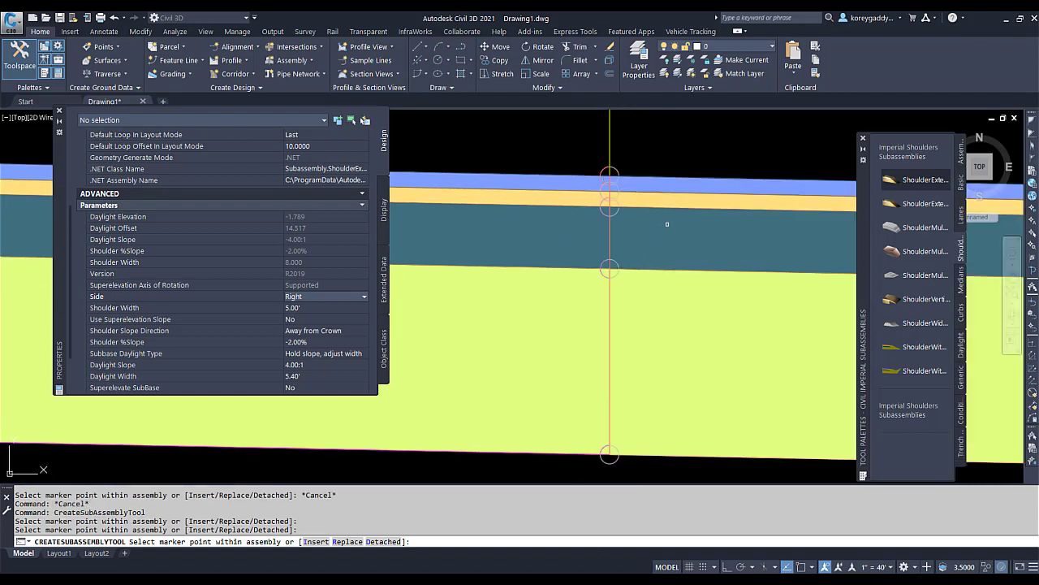
middle_drag(706, 250, 626, 243)
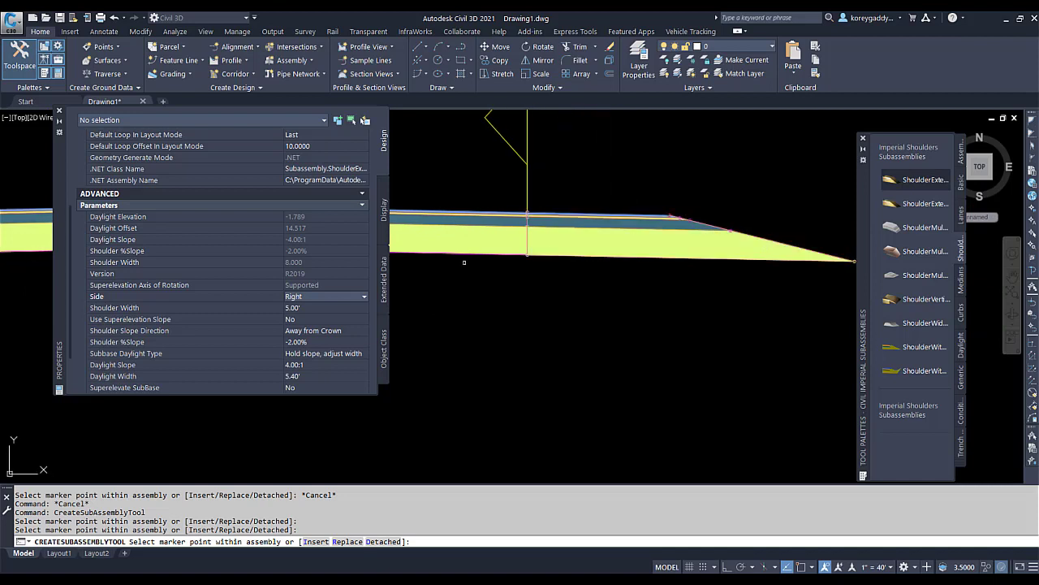
click(364, 297)
click(333, 318)
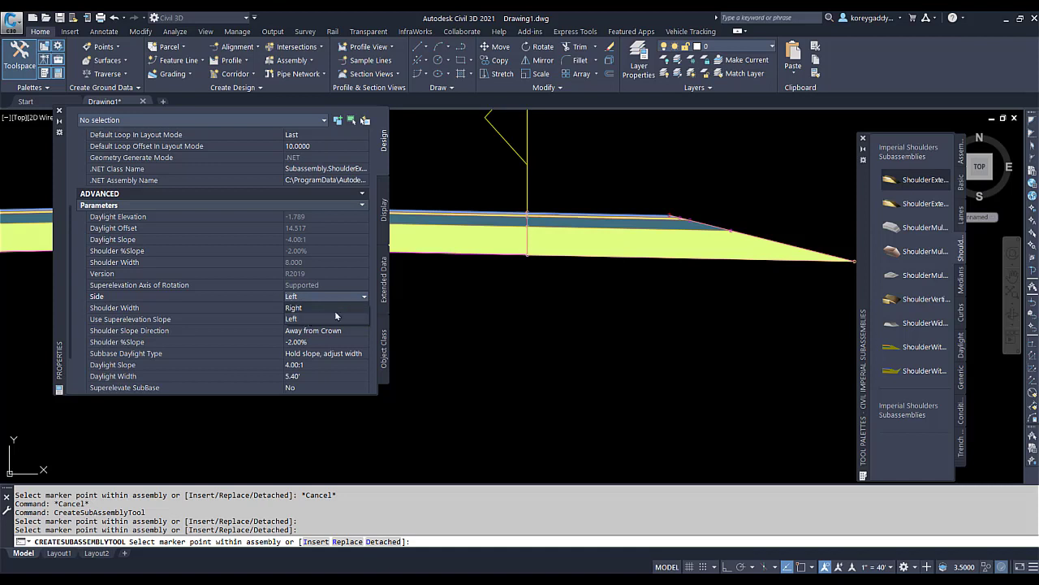
scroll(515, 312, down, 3)
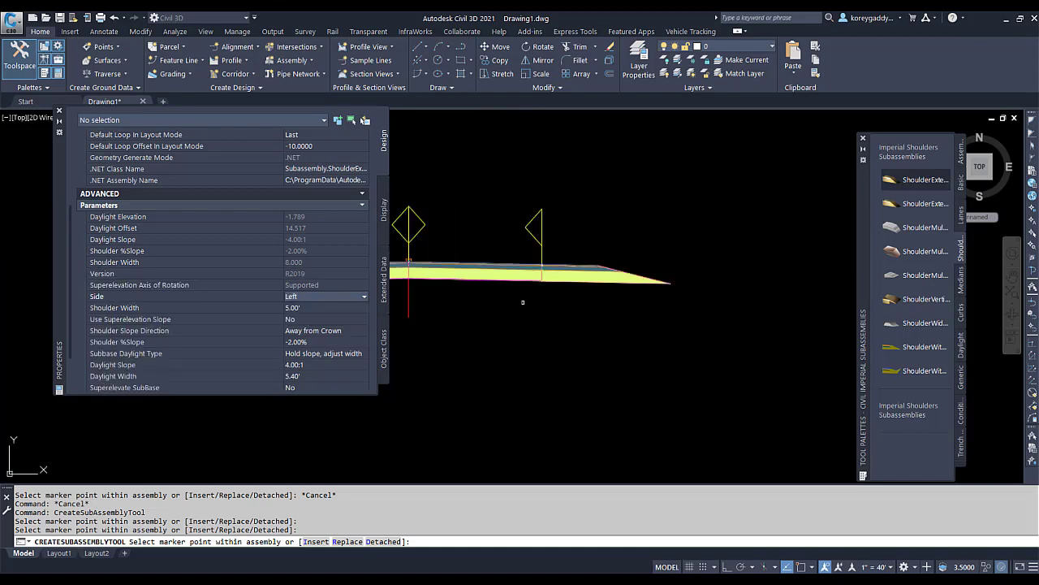
scroll(481, 286, up, 10)
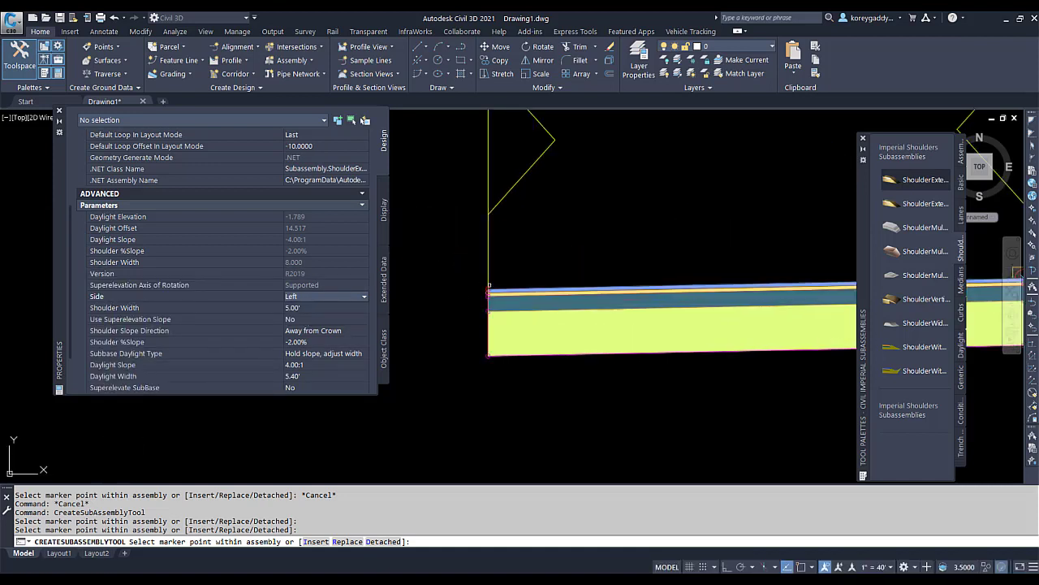
scroll(477, 287, down, 10)
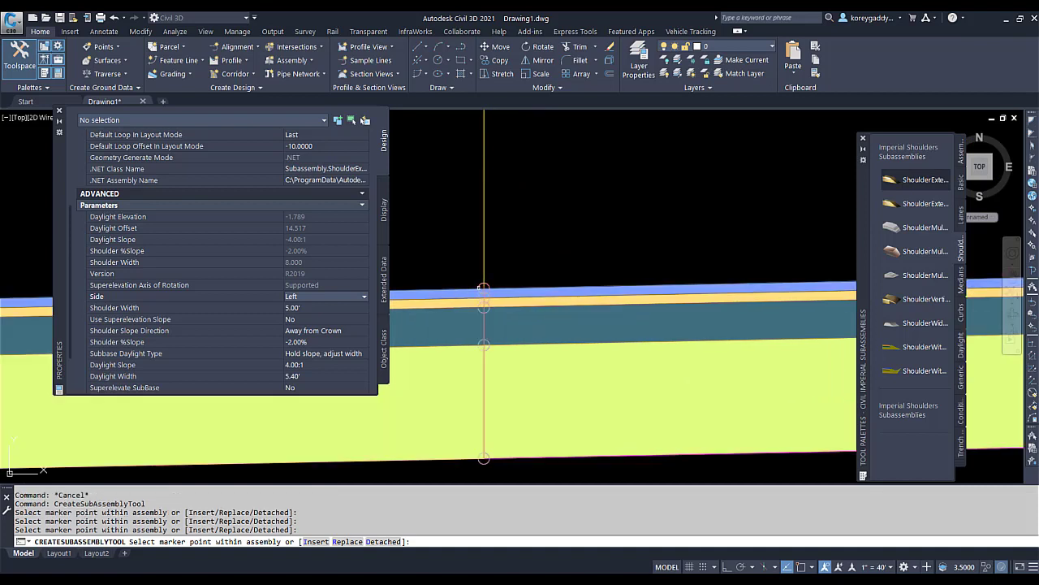
scroll(542, 292, up, 2)
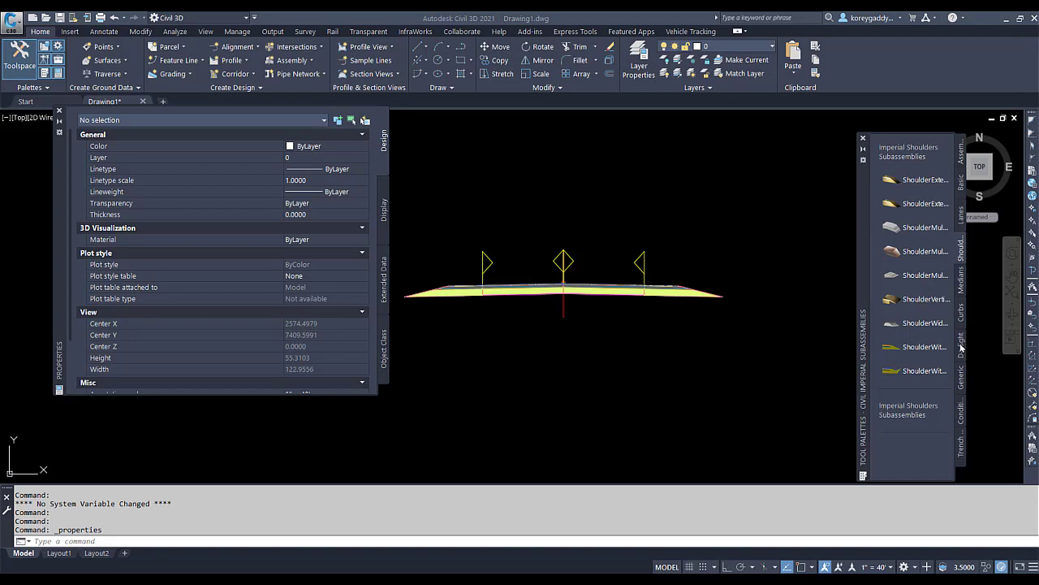
Attach a Left-side DaylightStandard subassembly to the left shoulder's outer edge.
click(962, 348)
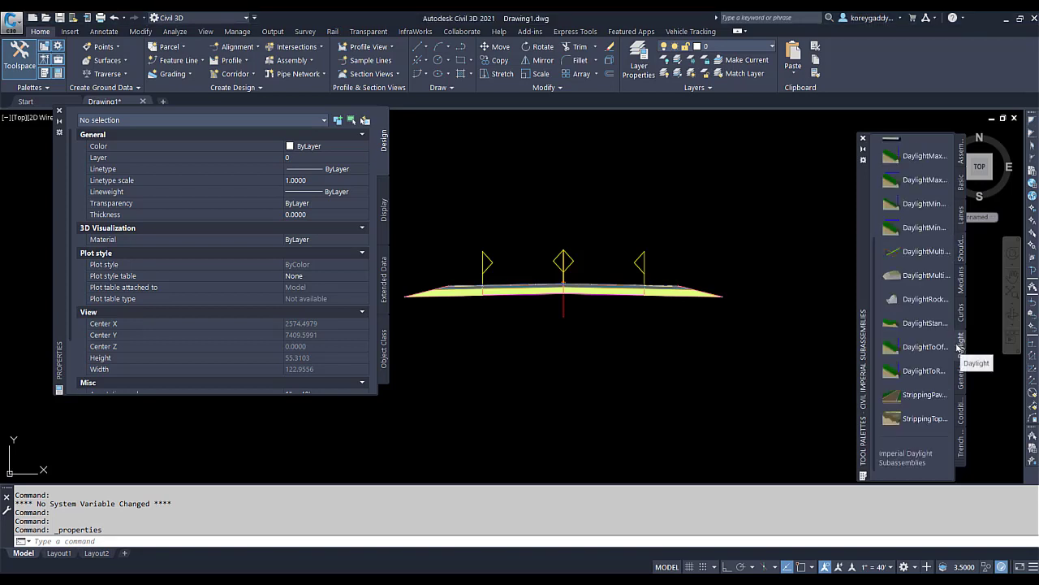
scroll(938, 360, down, 1)
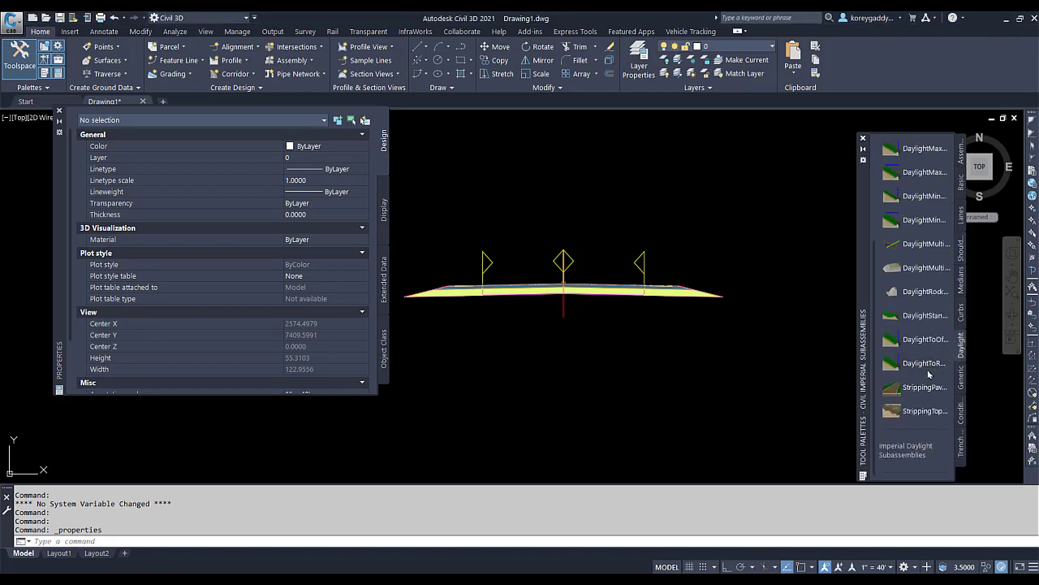
click(921, 317)
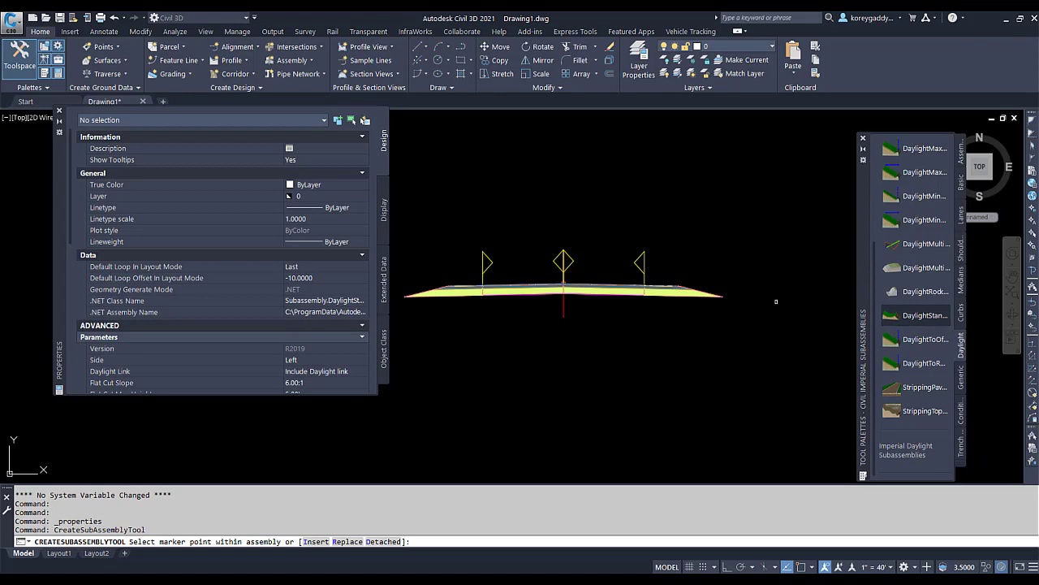
middle_drag(398, 305, 488, 321)
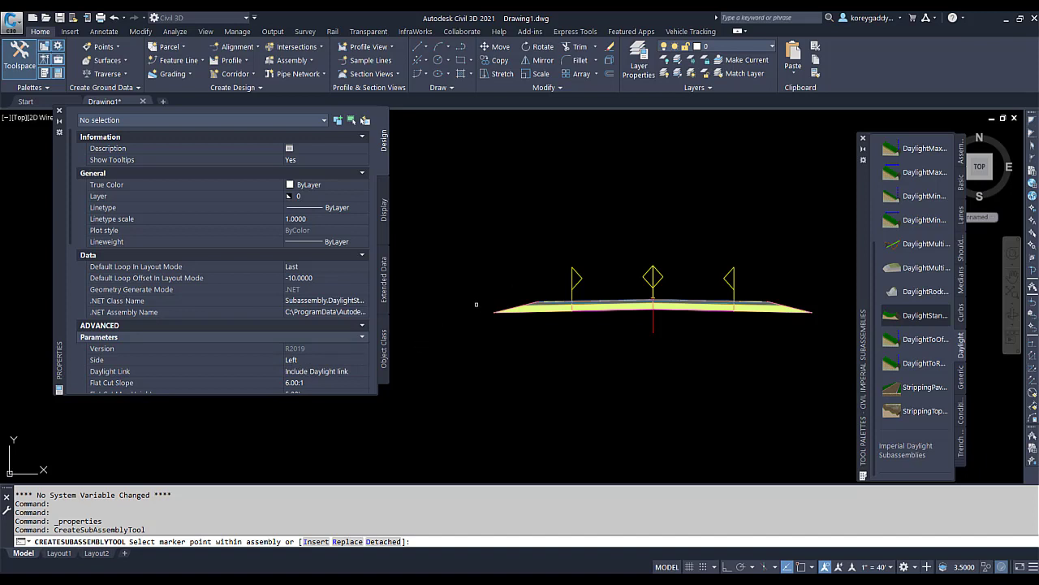
scroll(477, 320, up, 5)
scroll(528, 289, up, 3)
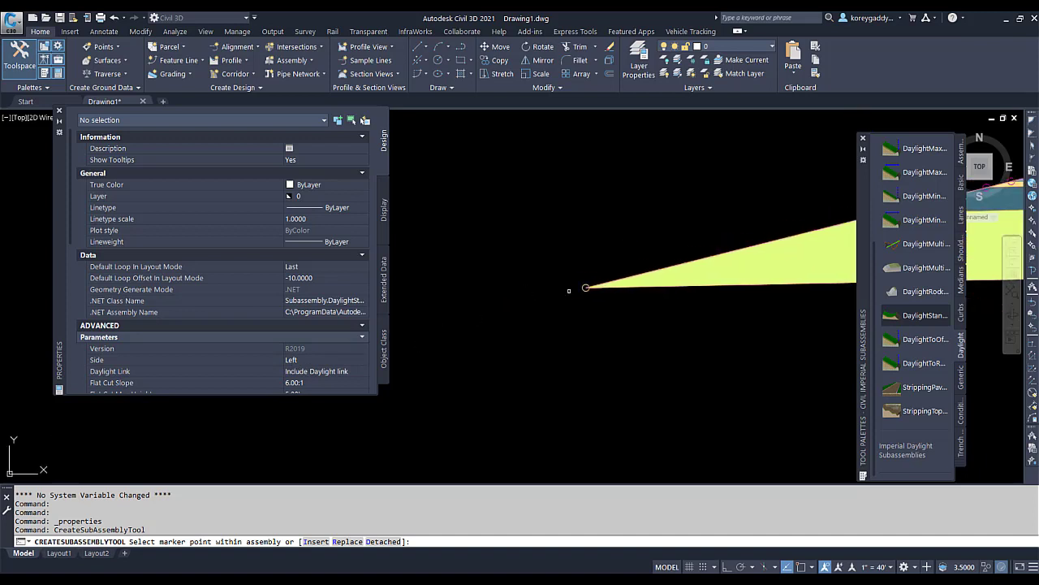
click(584, 287)
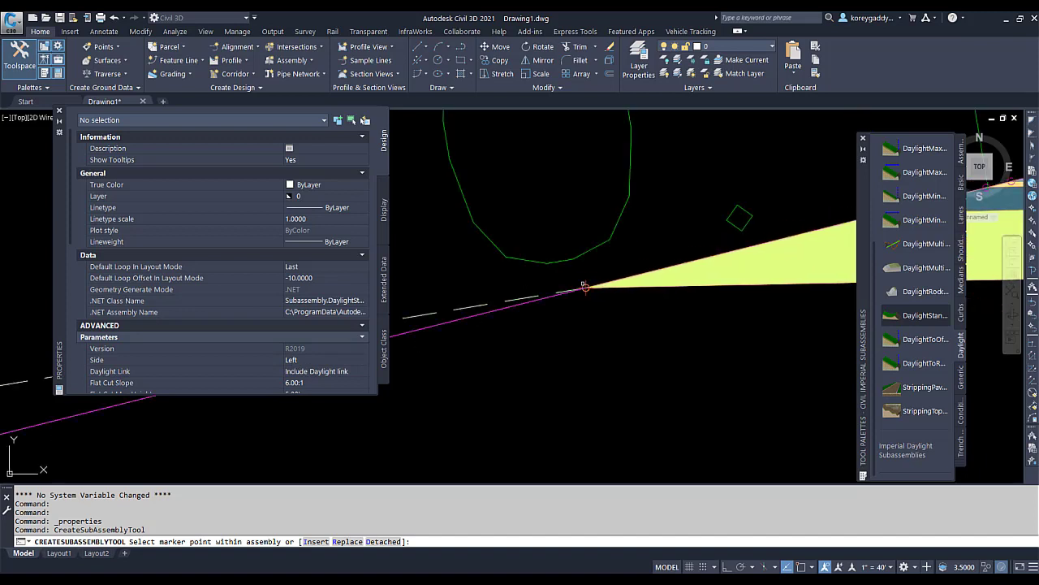
scroll(585, 286, down, 4)
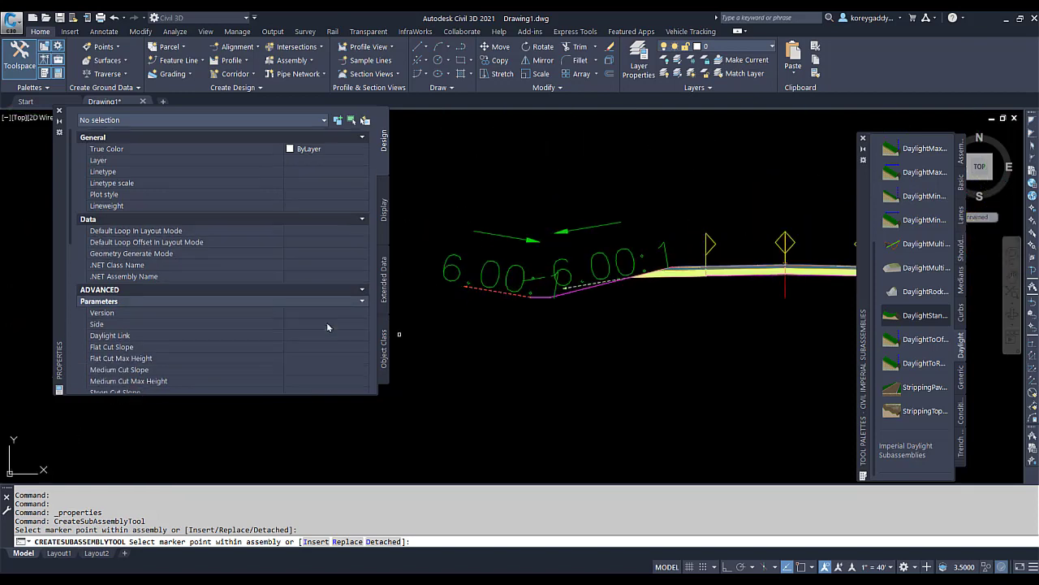
Set the daylight Side to Right with Steep Fill and Steep Cut Slopes of 3.00:1.
scroll(326, 321, down, 2)
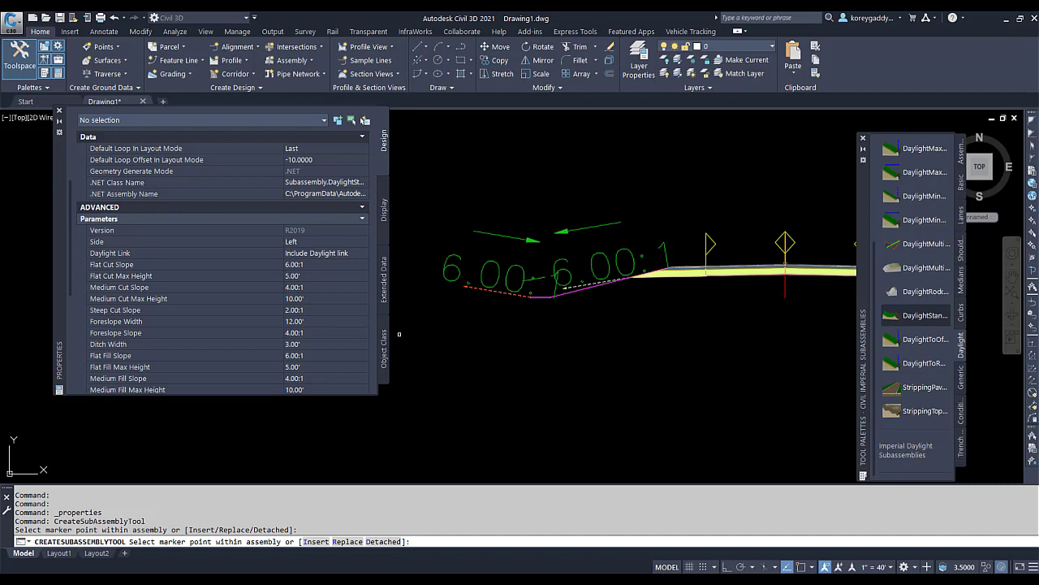
scroll(616, 331, down, 2)
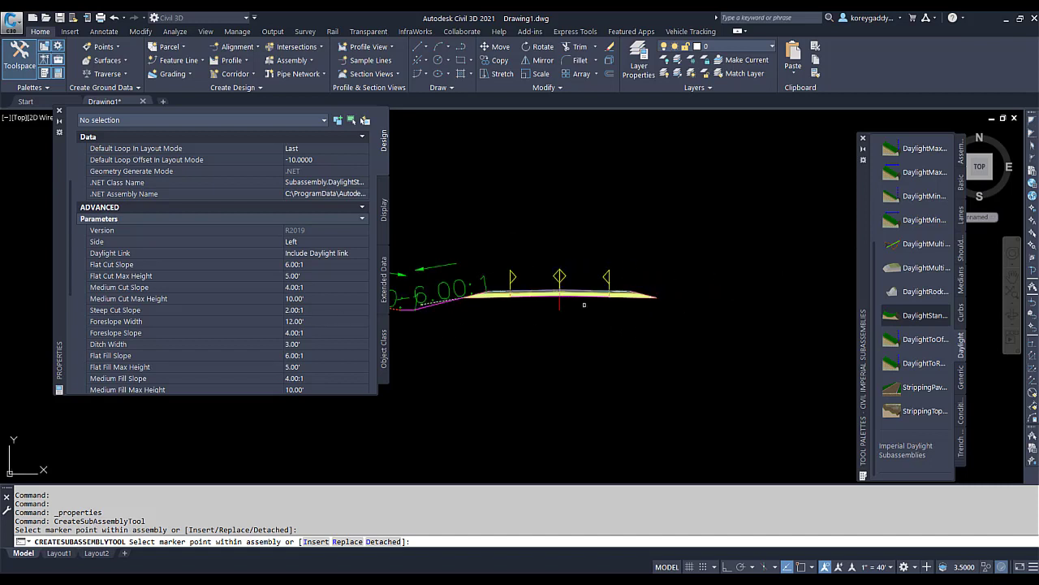
scroll(324, 296, down, 2)
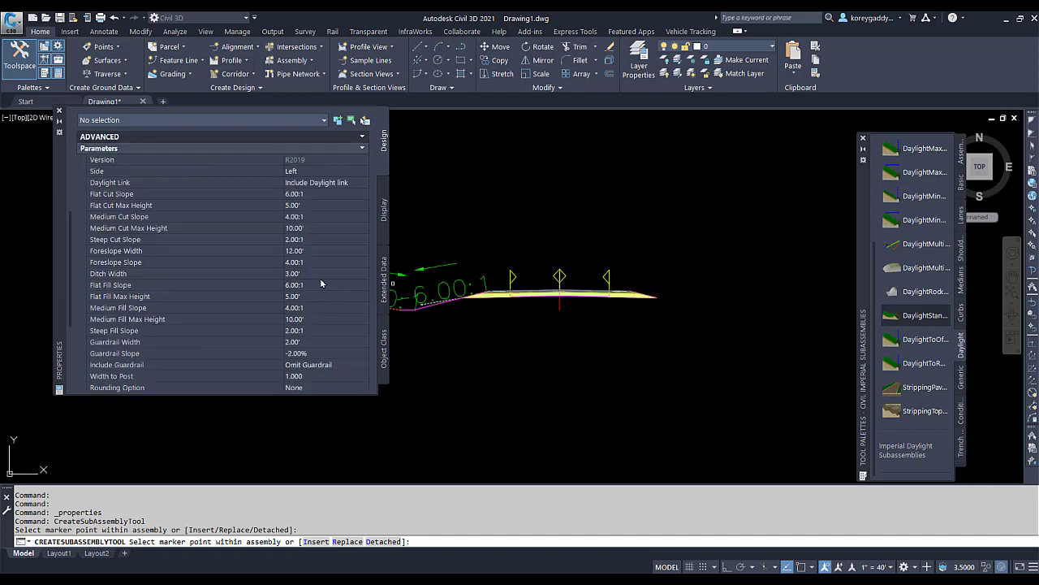
click(320, 172)
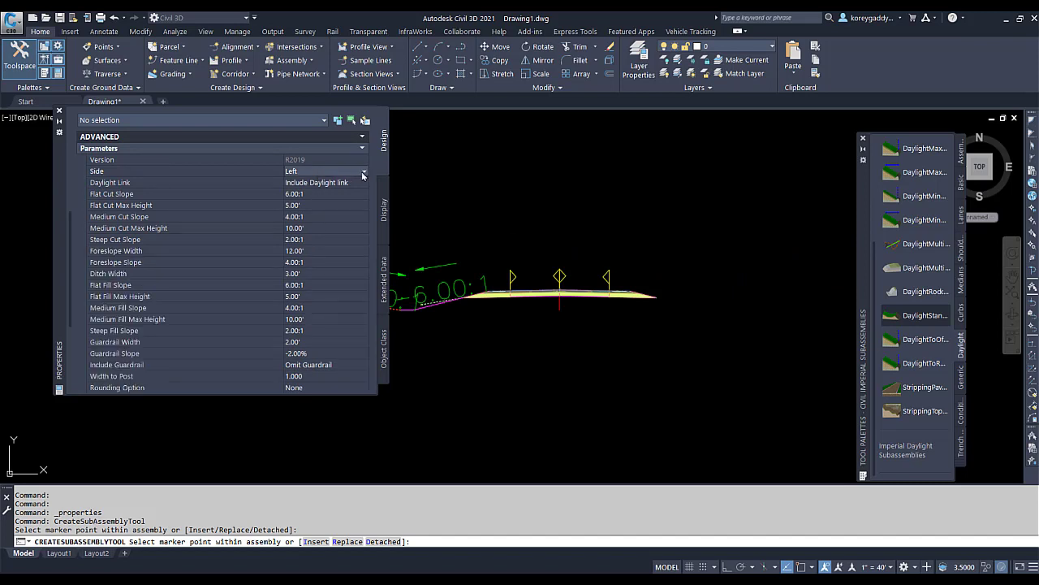
click(364, 173)
click(315, 181)
click(317, 331)
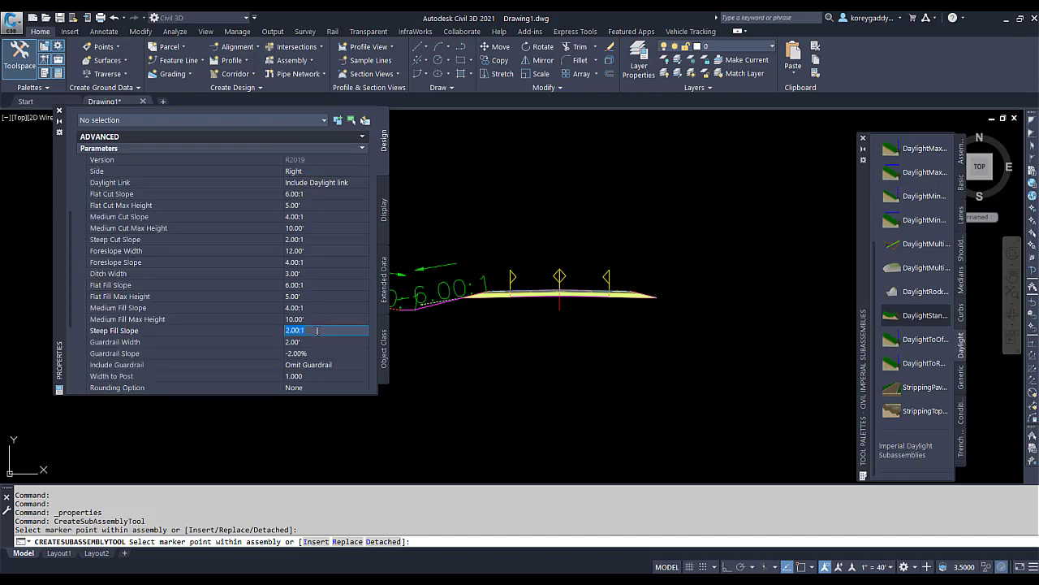
text(3)
key(Return)
click(315, 240)
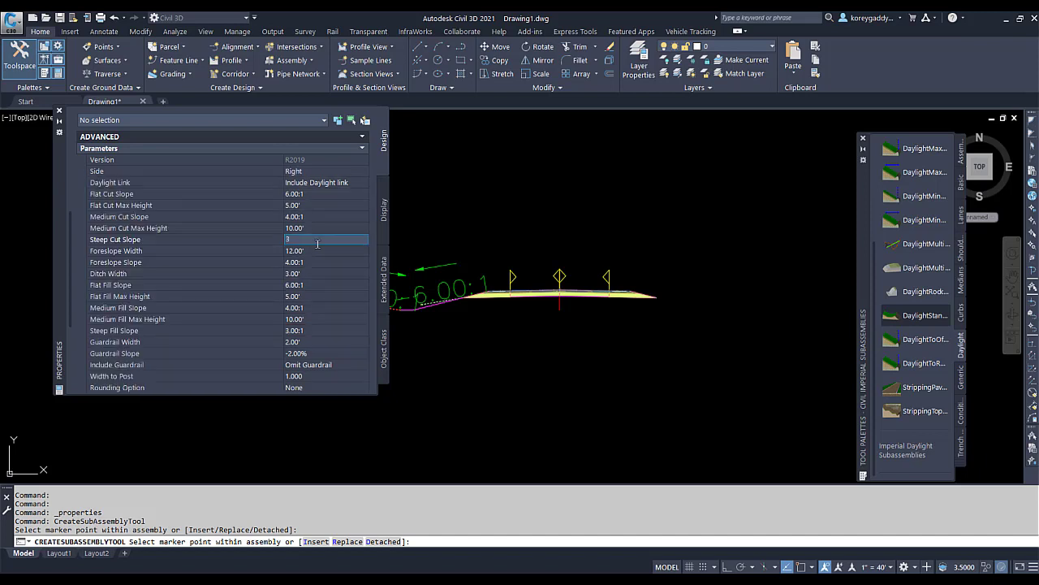
text(3)
click(333, 262)
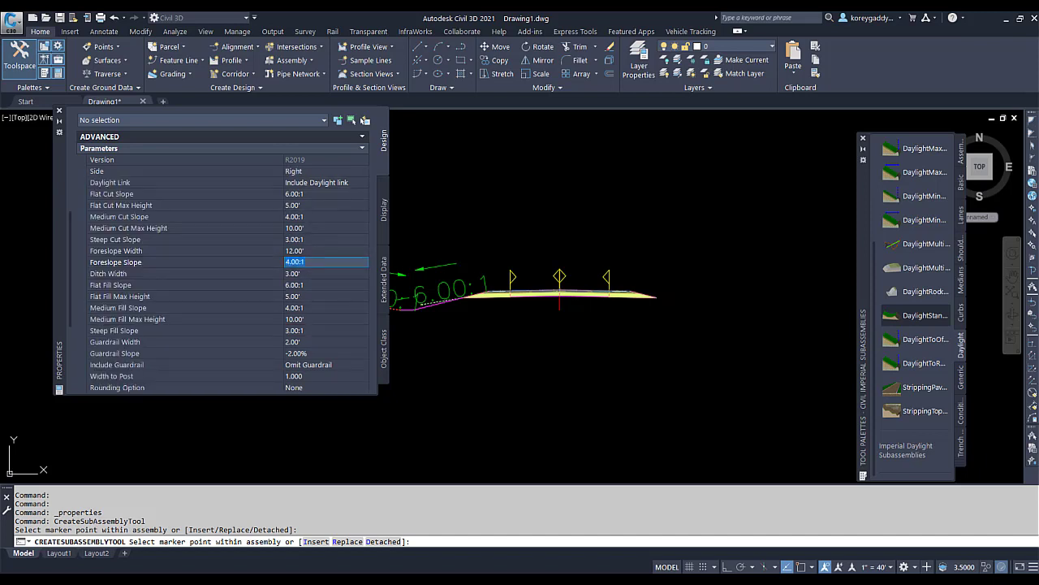
Attach the right daylight slope at the right shoulder's edge and finish placement.
scroll(670, 299, up, 5)
scroll(610, 290, up, 4)
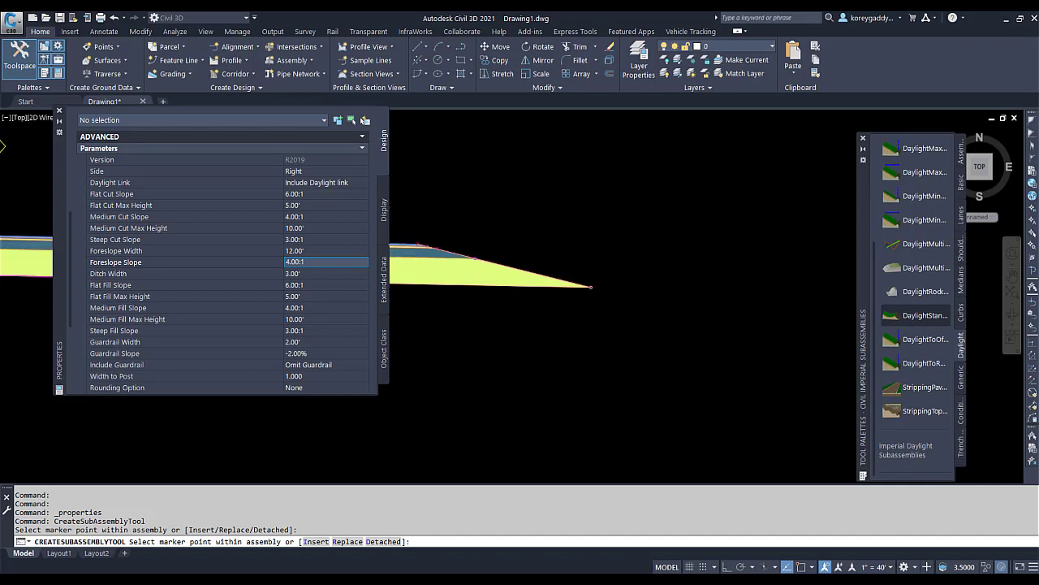
click(558, 279)
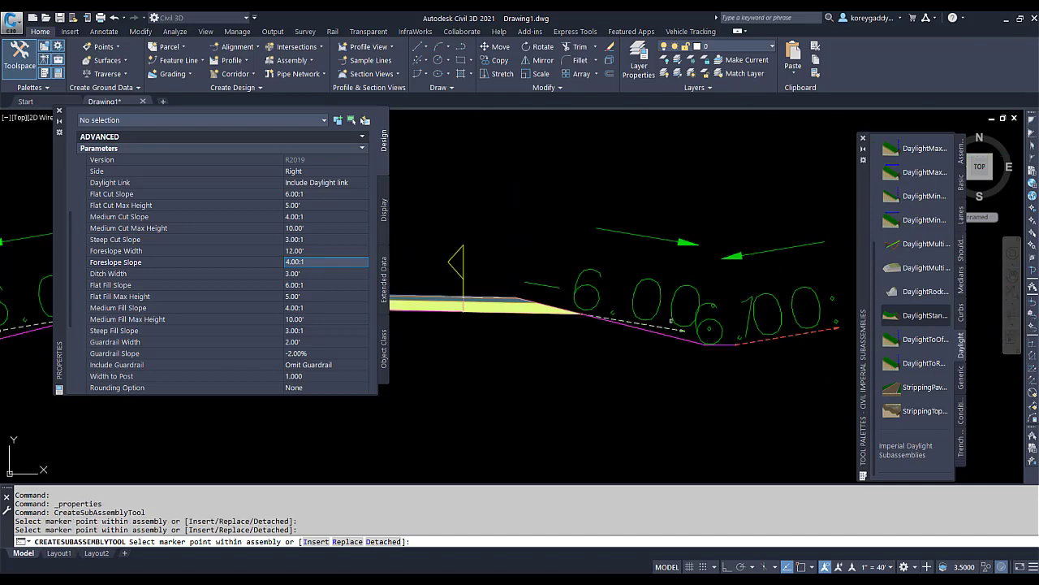
scroll(536, 327, down, 4)
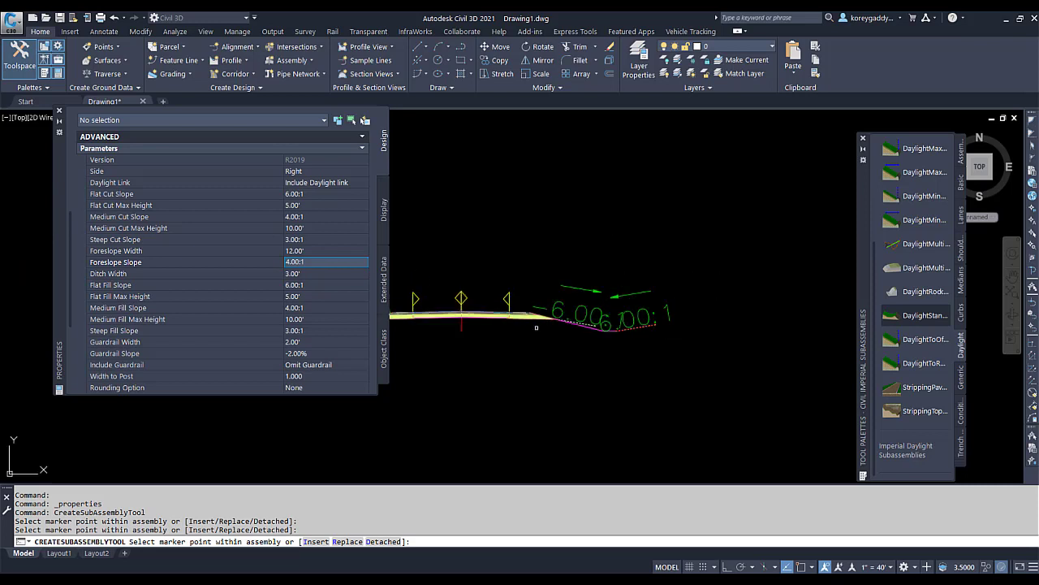
middle_drag(536, 327, 732, 328)
scroll(521, 332, up, 2)
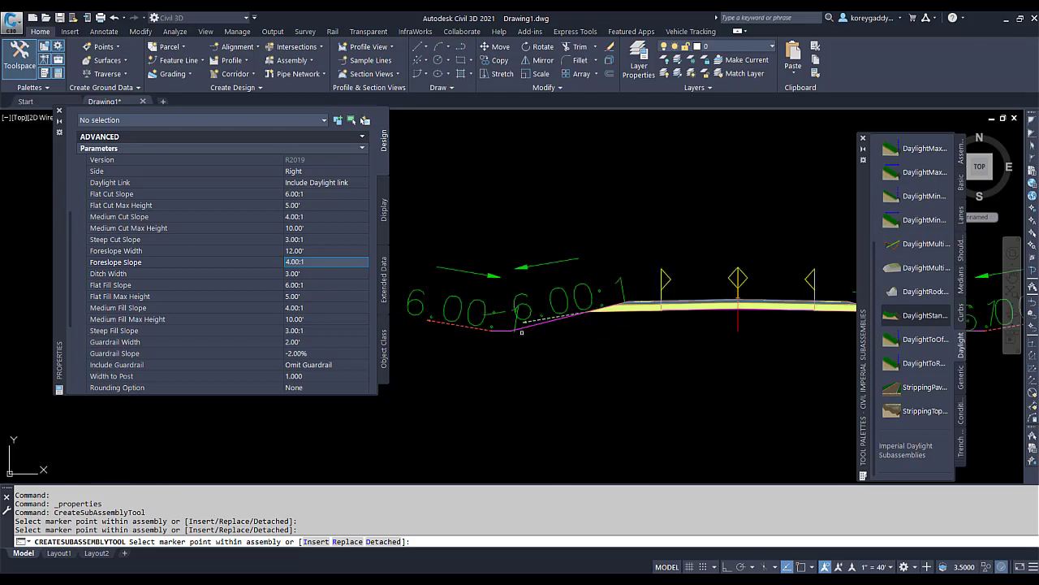
scroll(522, 332, up, 2)
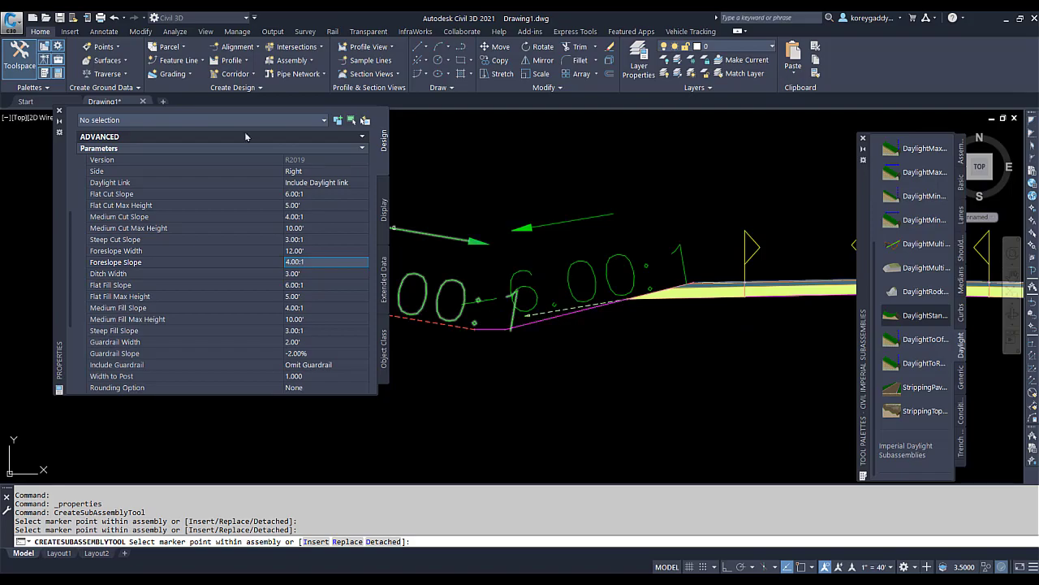
key(Escape)
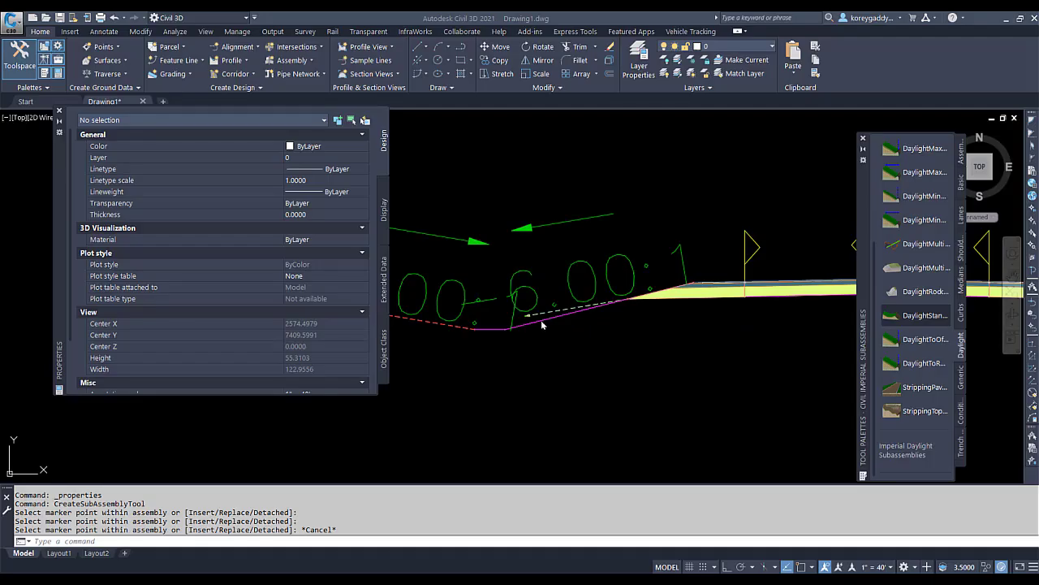
scroll(629, 329, up, 2)
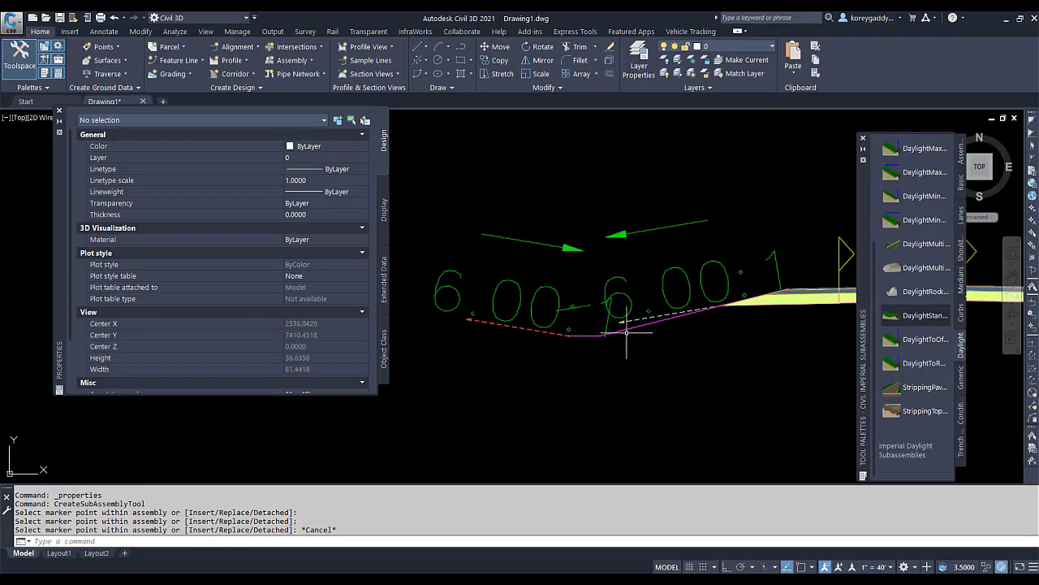
Select the left DaylightStandard and set its Steep Cut and Steep Fill Slopes to 3.00:1.
click(617, 320)
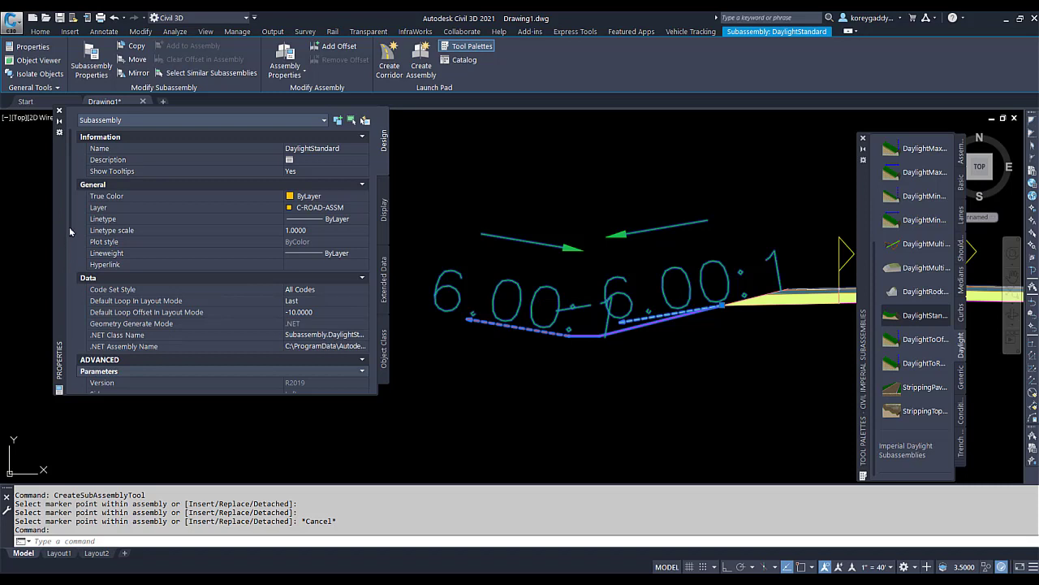
drag(69, 227, 70, 302)
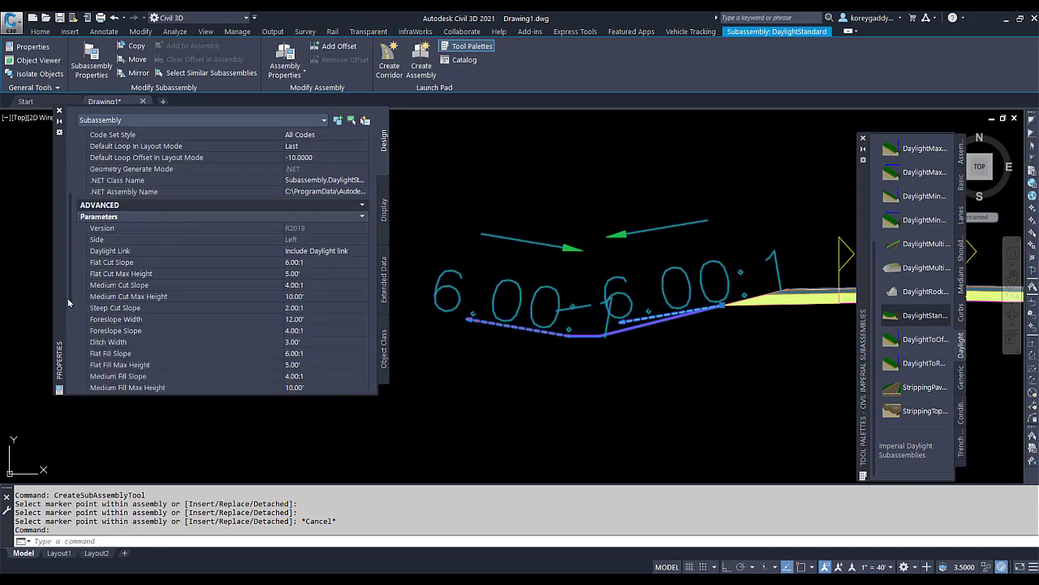
click(315, 311)
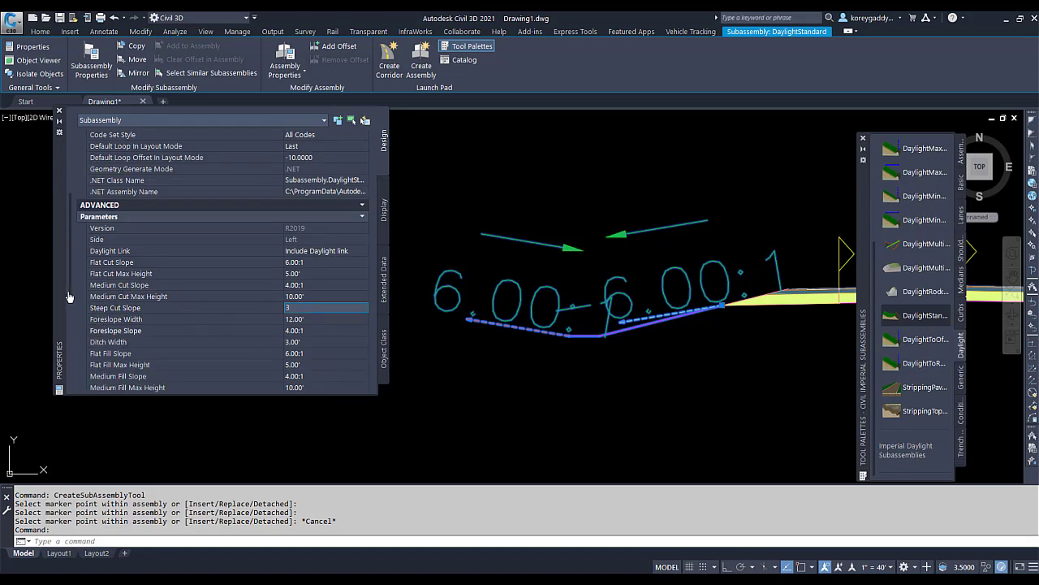
scroll(70, 297, down, 1)
click(115, 285)
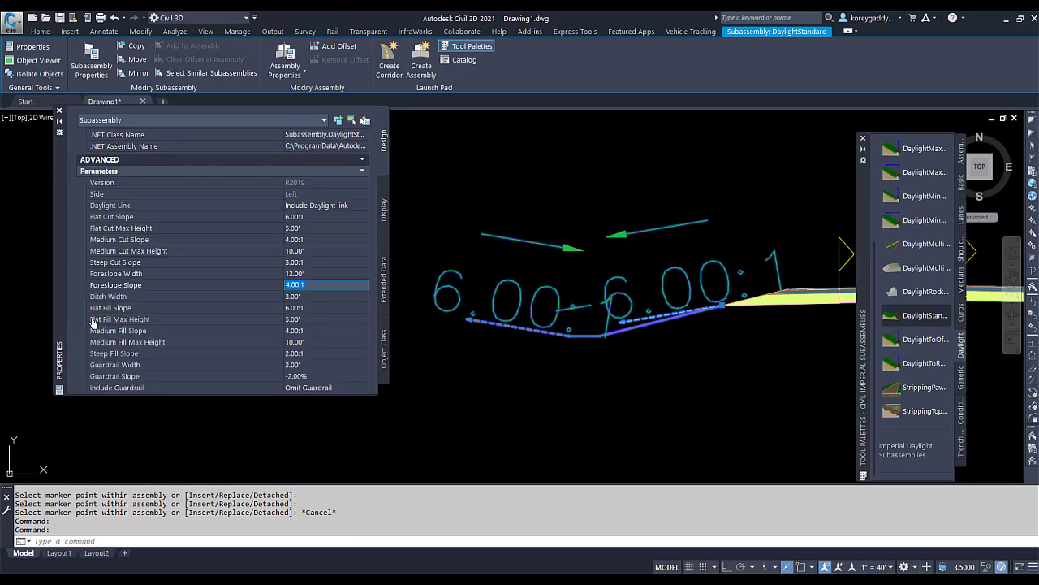
click(308, 354)
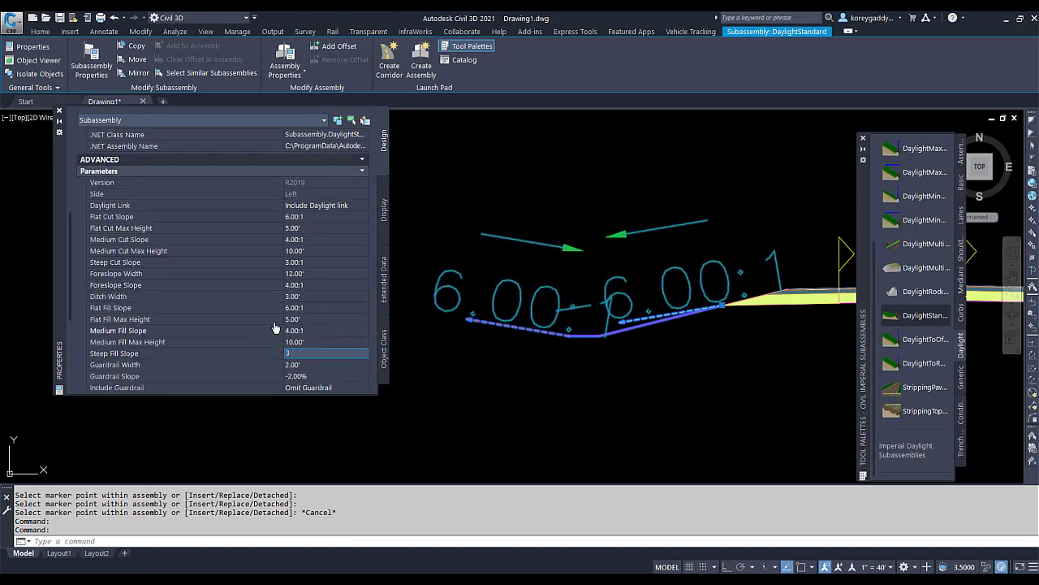
click(276, 330)
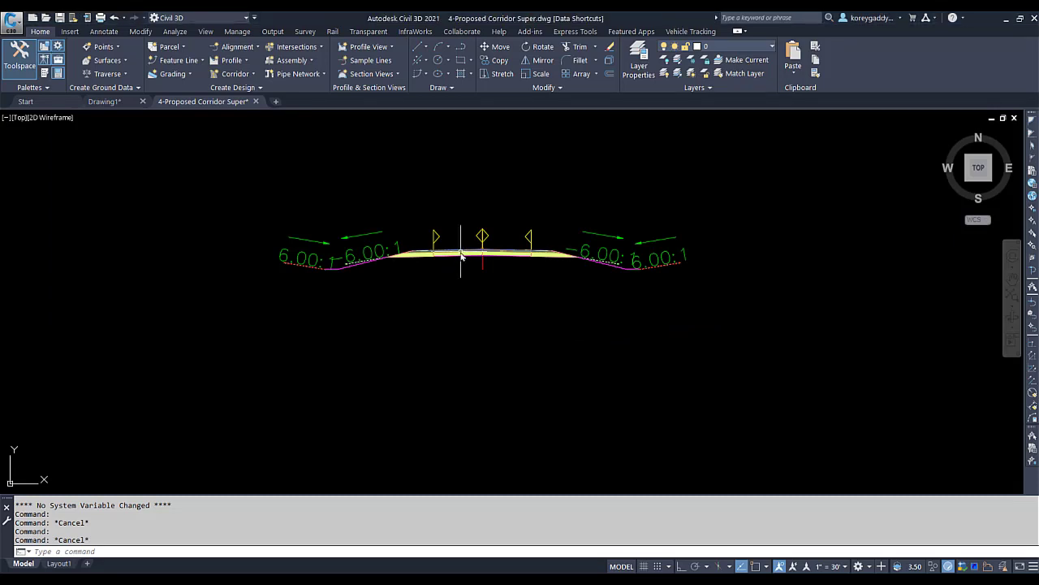
Open the Super Elevation (2) assembly's properties on the Construction tab.
scroll(463, 253, up, 3)
scroll(461, 249, up, 2)
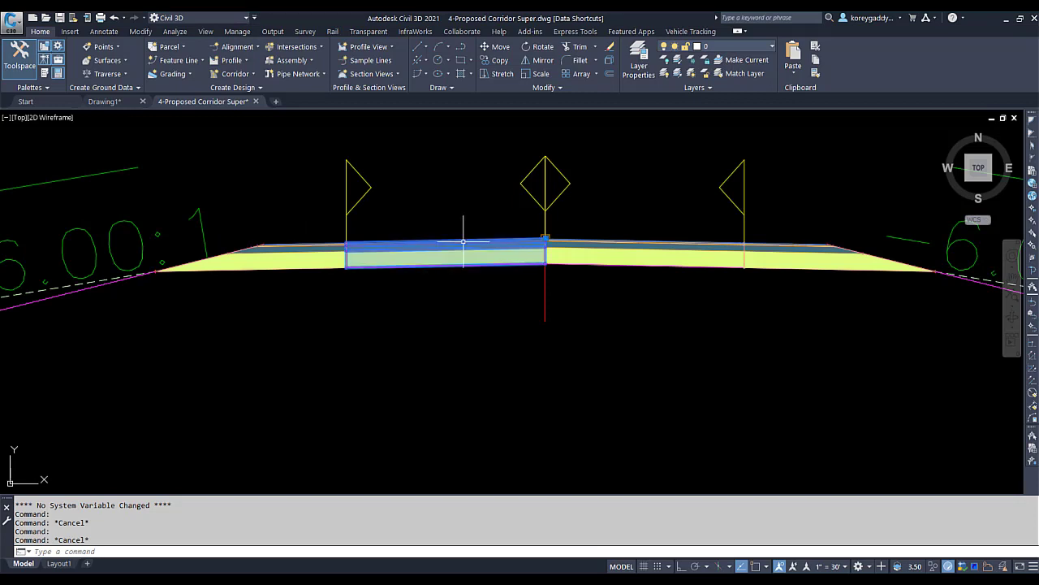
click(463, 241)
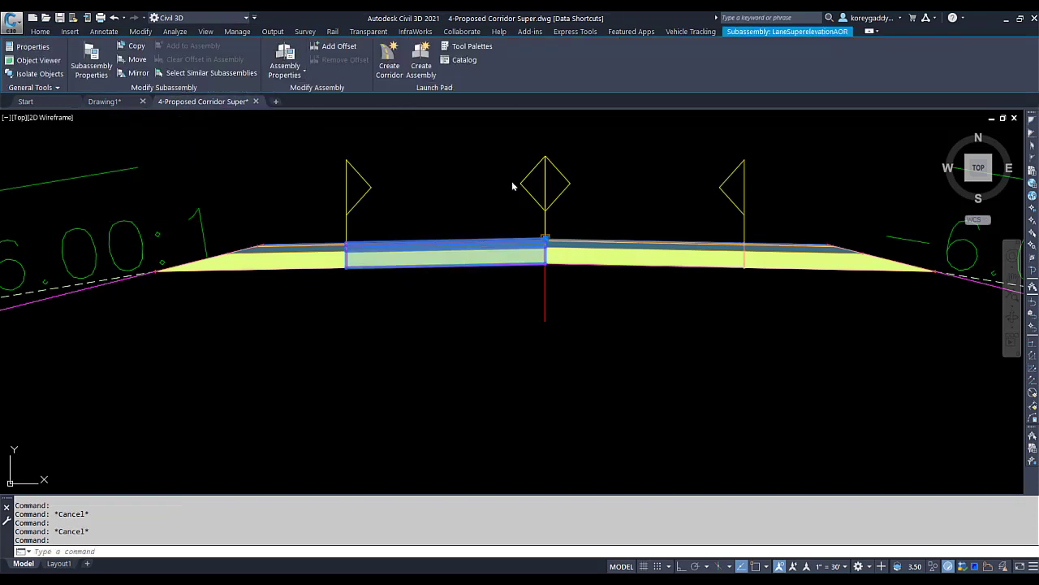
double_click(610, 253)
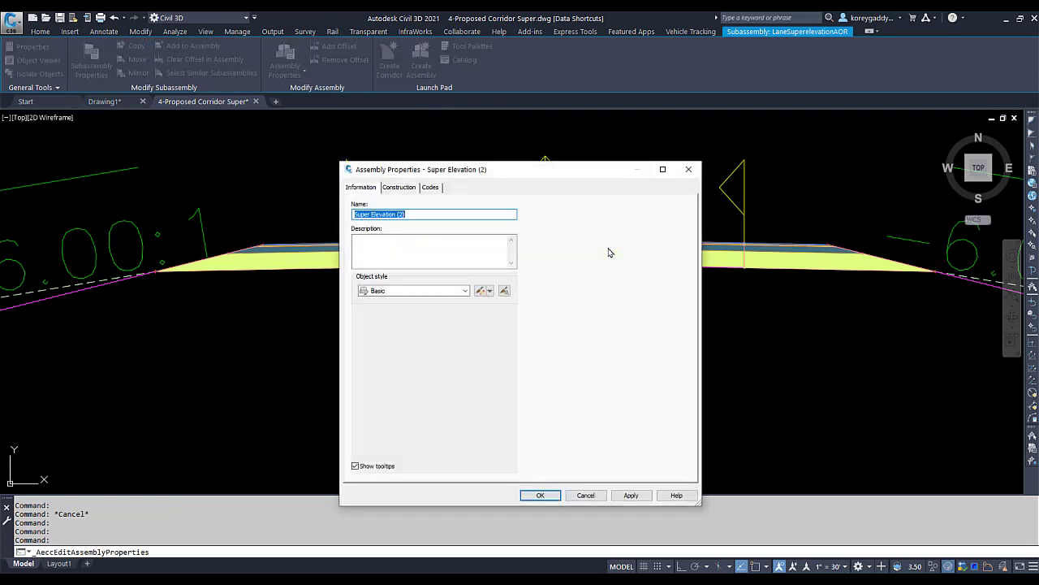
click(402, 188)
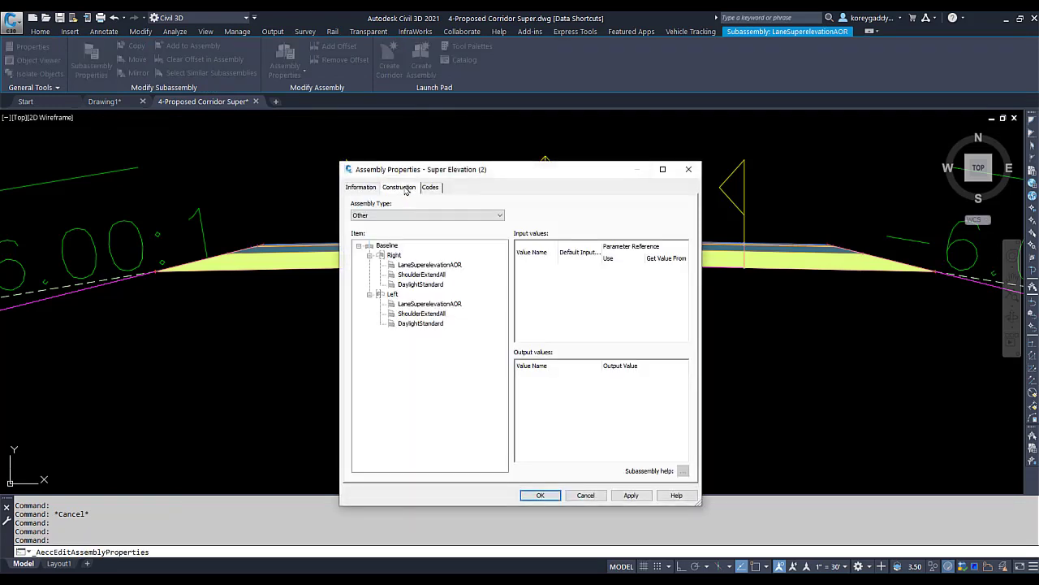
Set the right LaneSuperelevationAOR lane's Use Superelevation default to Right Lane Outside.
click(448, 266)
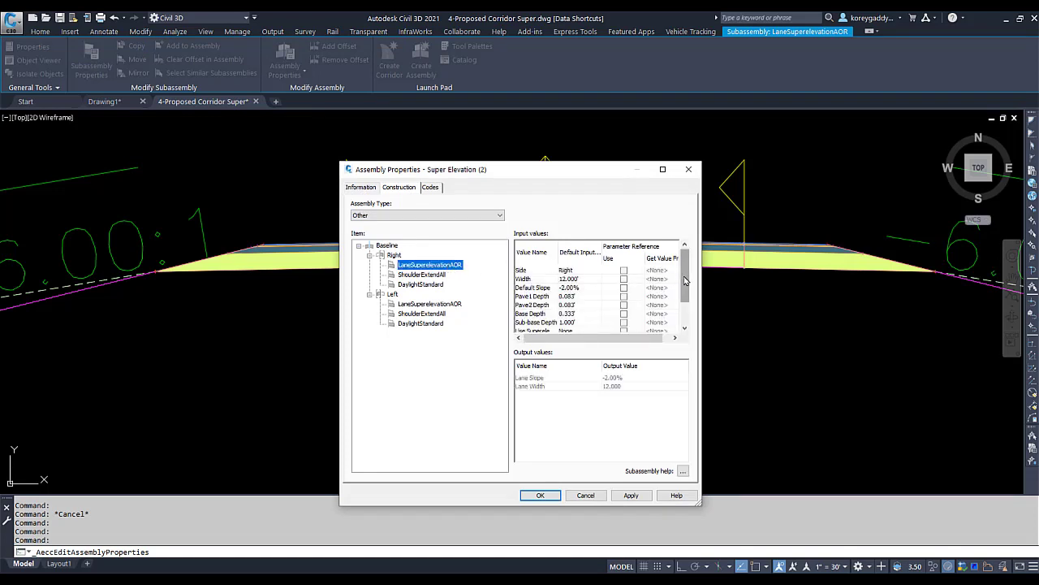
drag(685, 280, 686, 310)
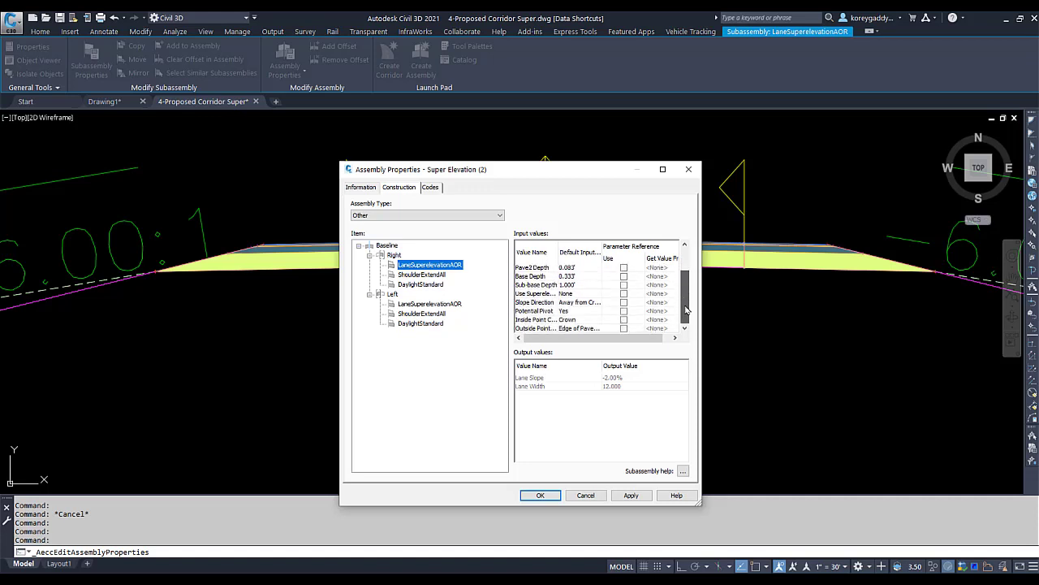
click(594, 297)
click(597, 297)
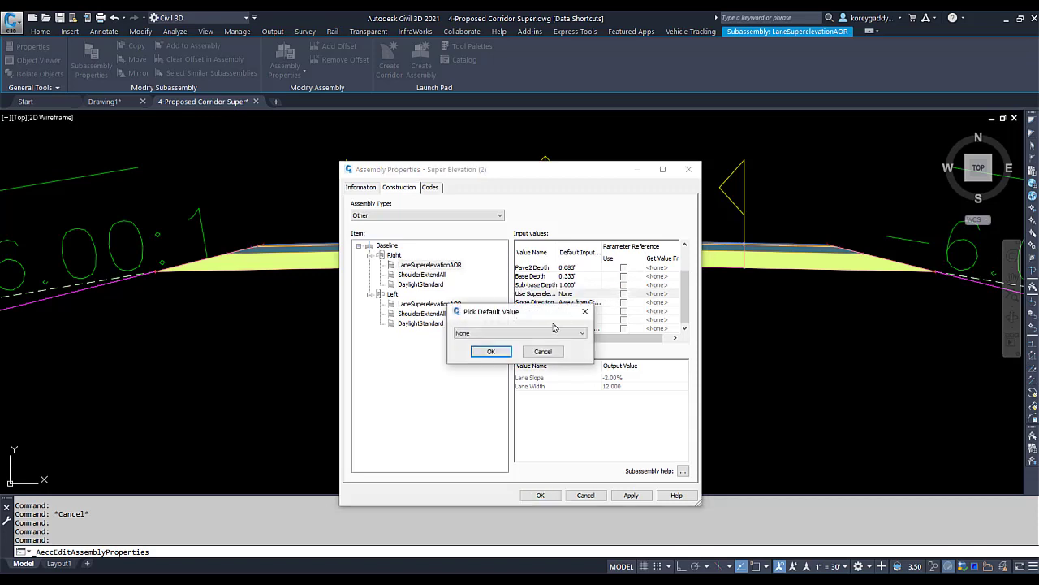
click(552, 333)
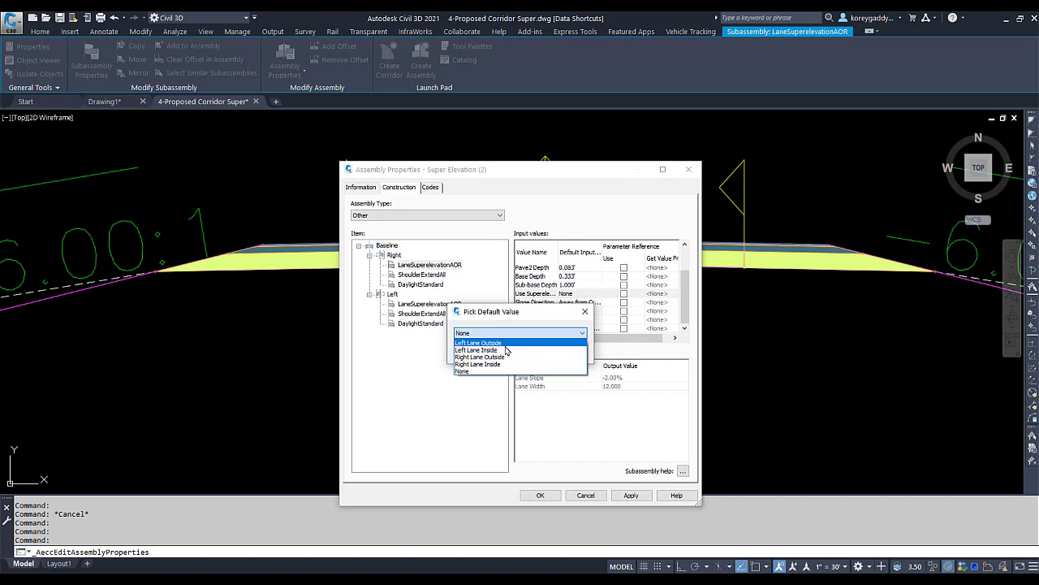
click(480, 357)
click(488, 353)
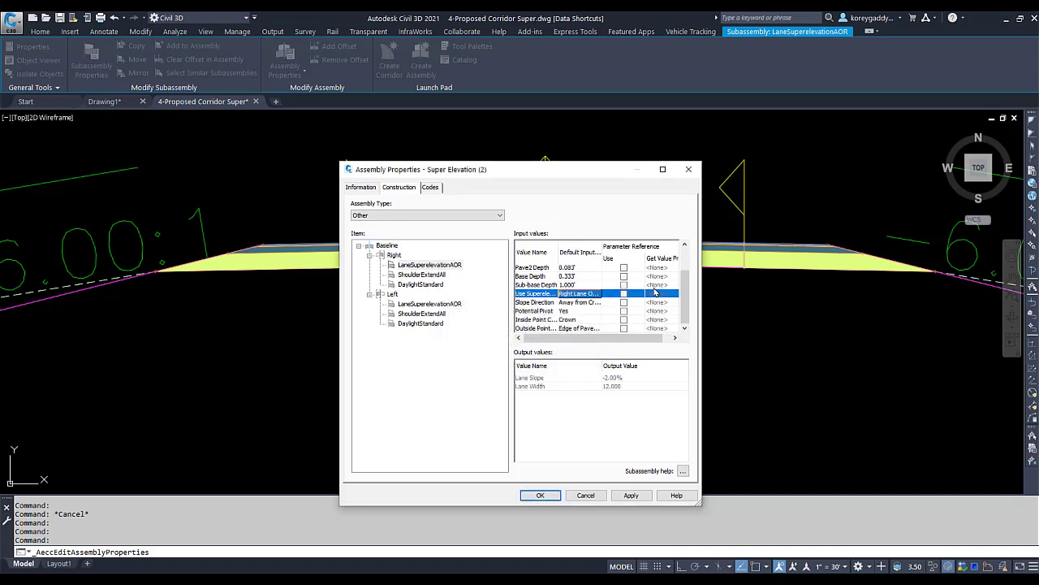
click(433, 305)
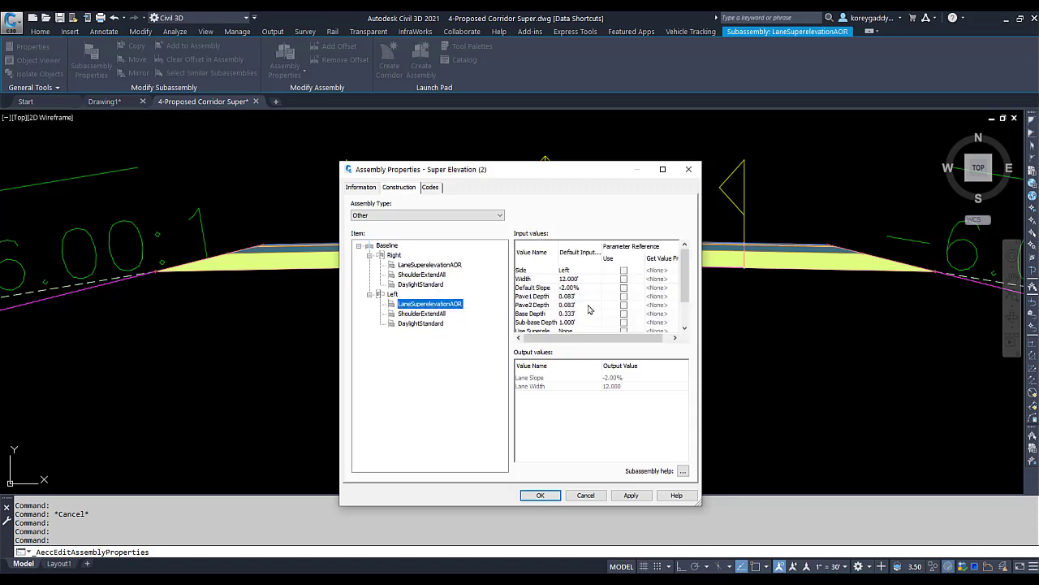
Set the left lane's Use Superelevation to Left Lane Outside, then apply and accept the properties.
scroll(583, 323, down, 1)
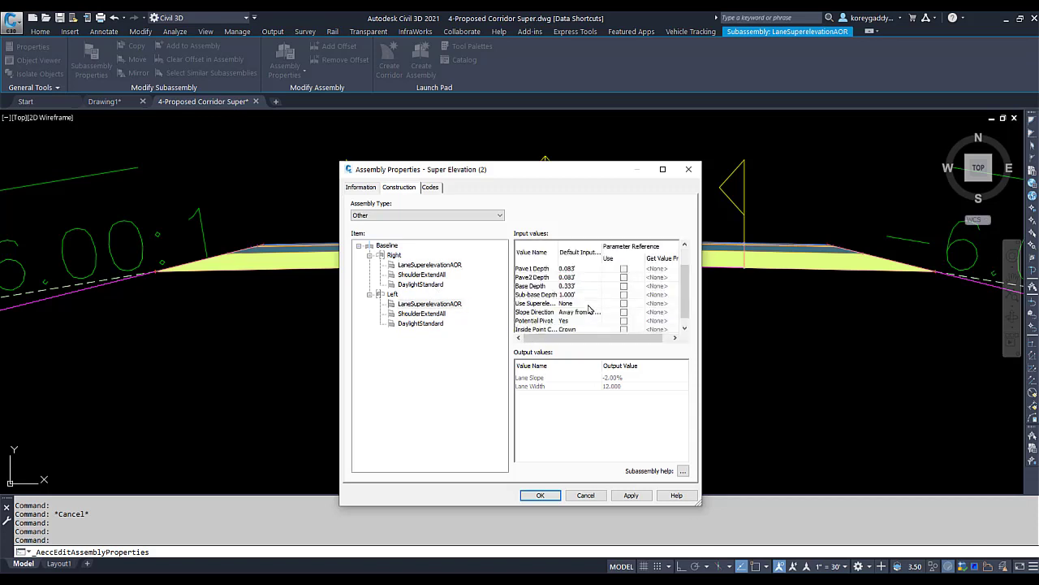
click(587, 306)
click(595, 306)
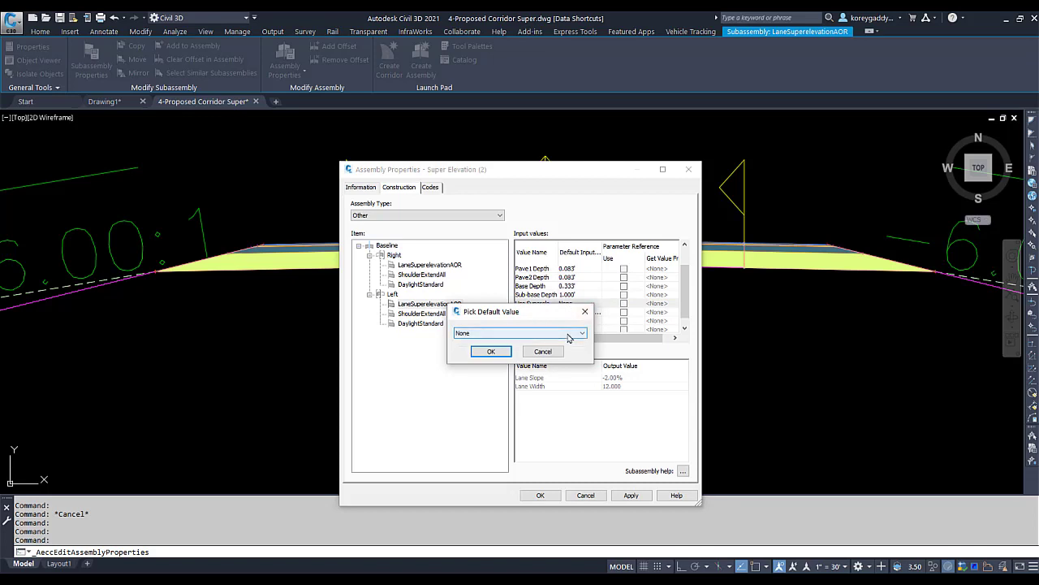
click(568, 334)
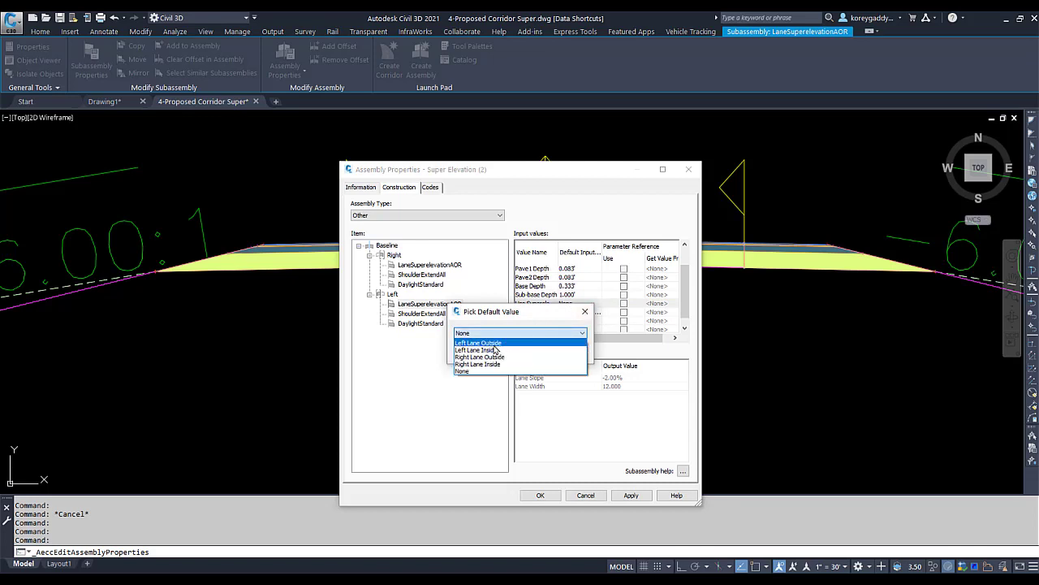
click(490, 343)
click(487, 352)
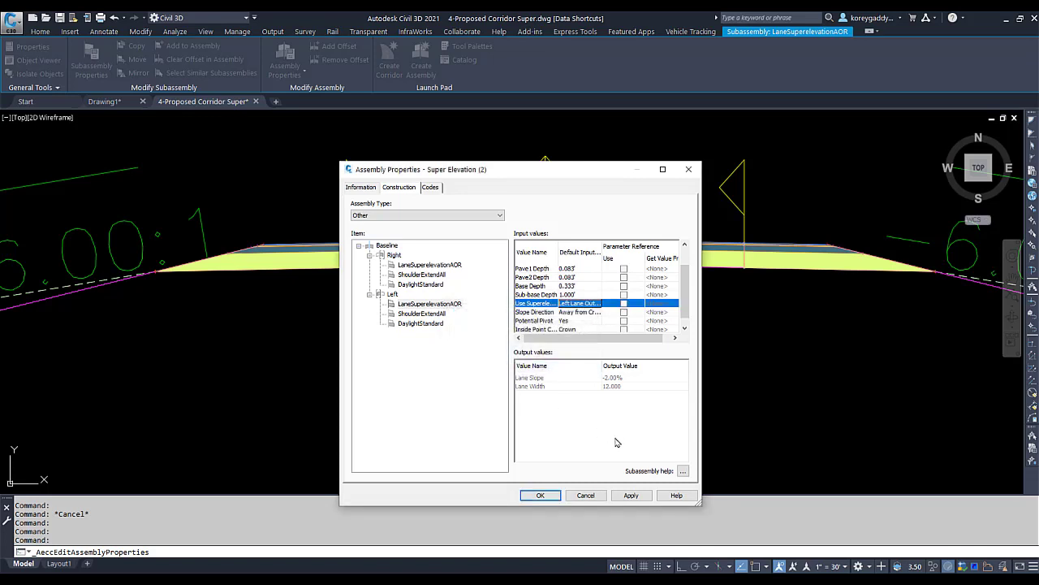
click(632, 495)
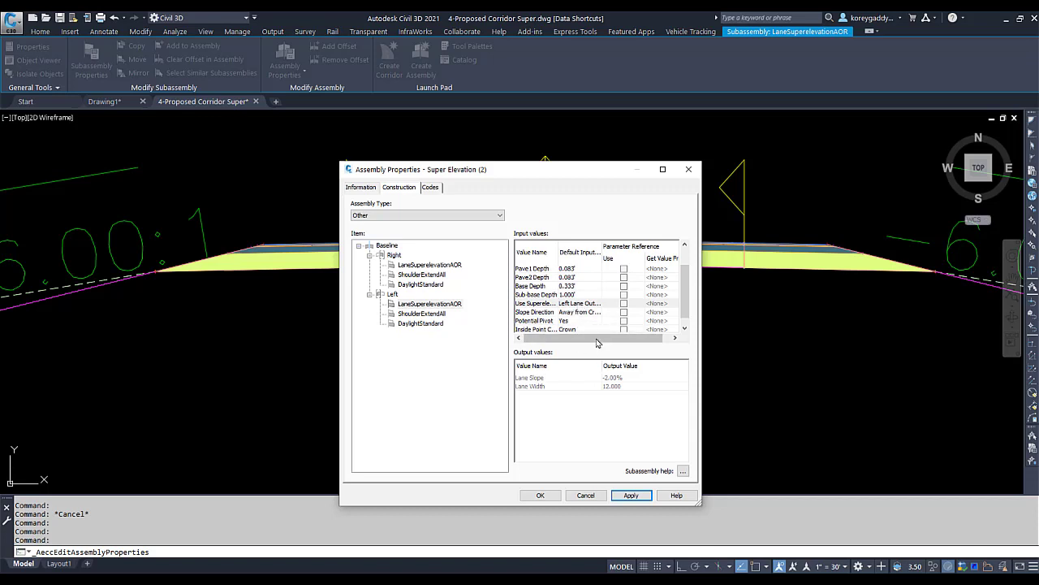
click(541, 495)
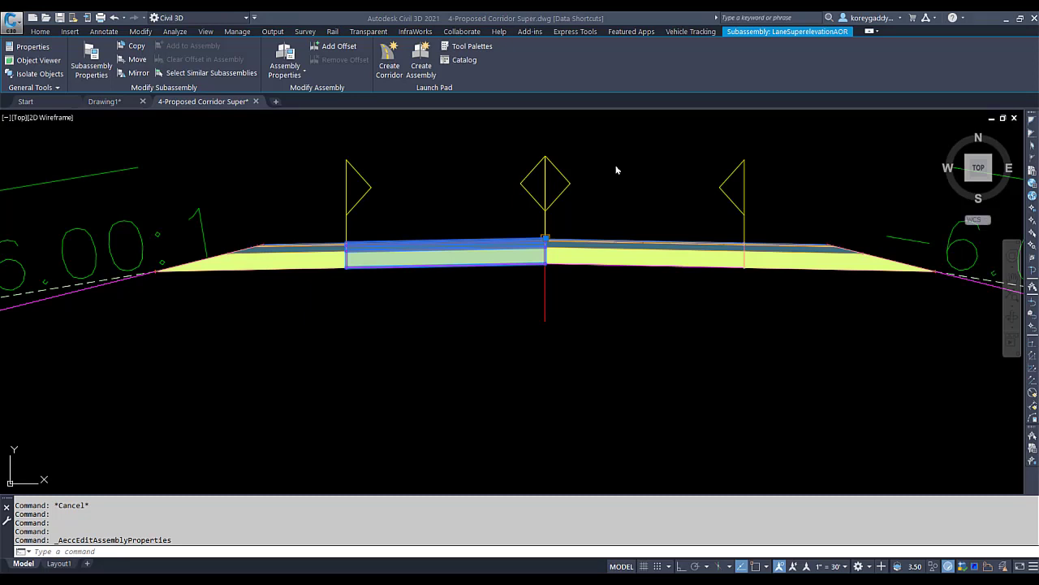
scroll(616, 170, down, 6)
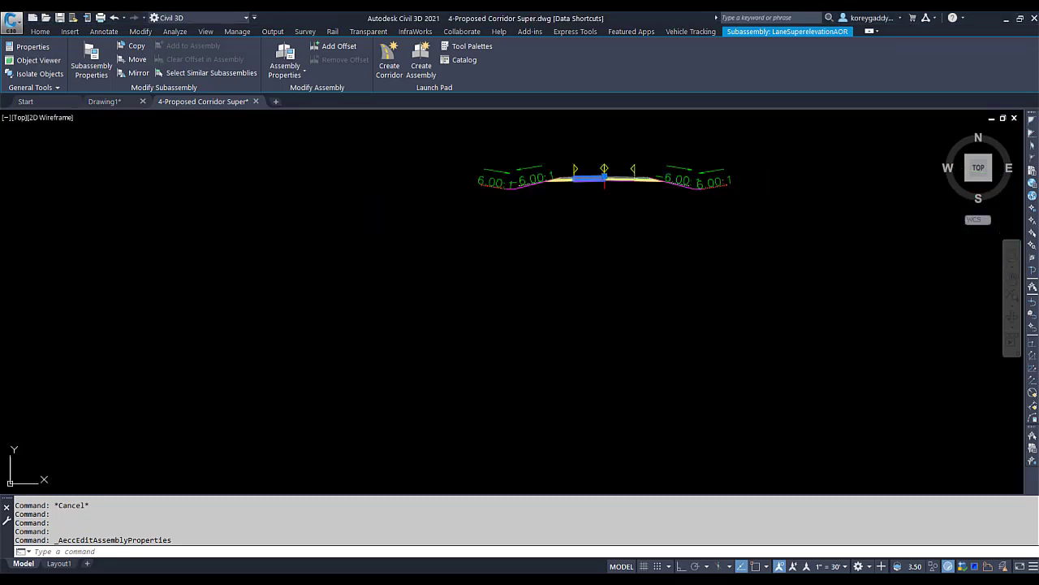
scroll(440, 208, down, 8)
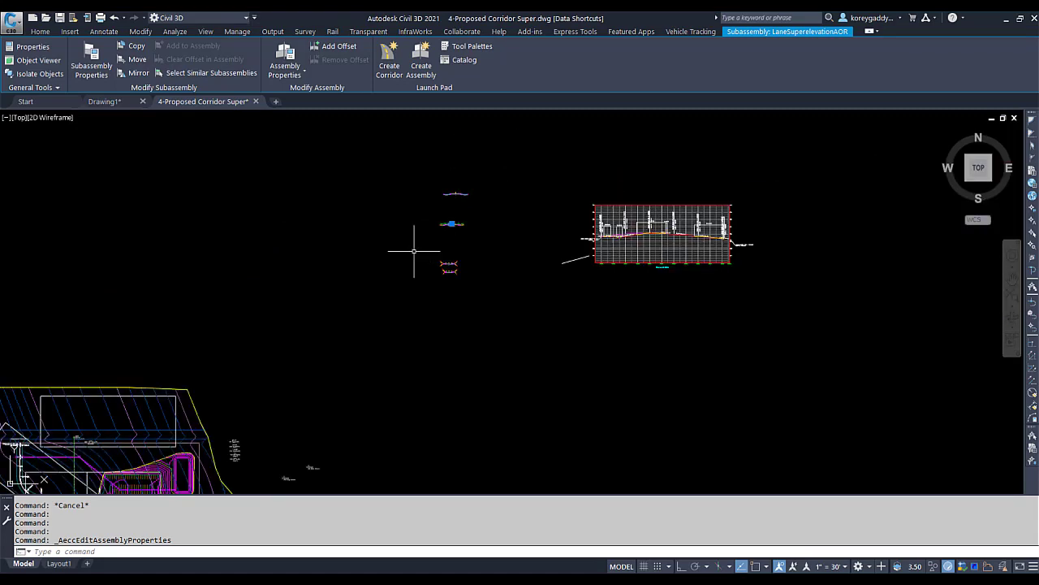
scroll(313, 337, up, 10)
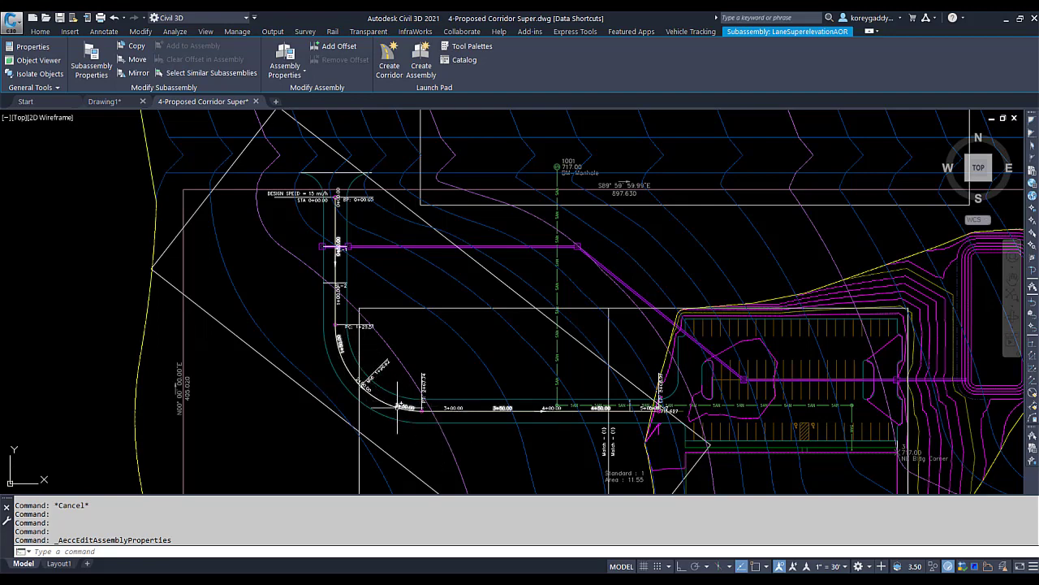
scroll(393, 413, up, 2)
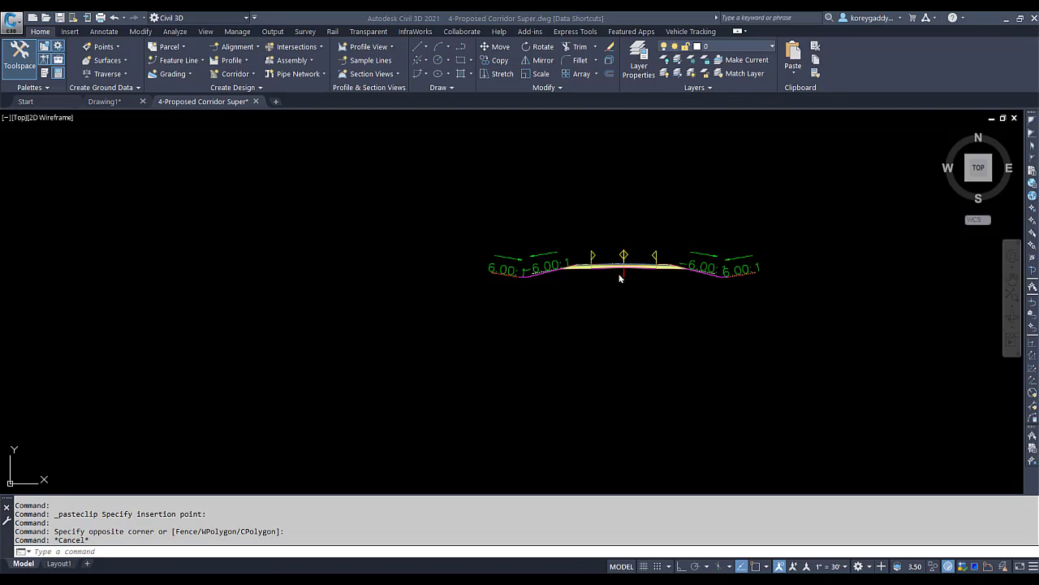
Zoom over the profile view and site plan to frame the driveway alignment.
scroll(573, 273, down, 8)
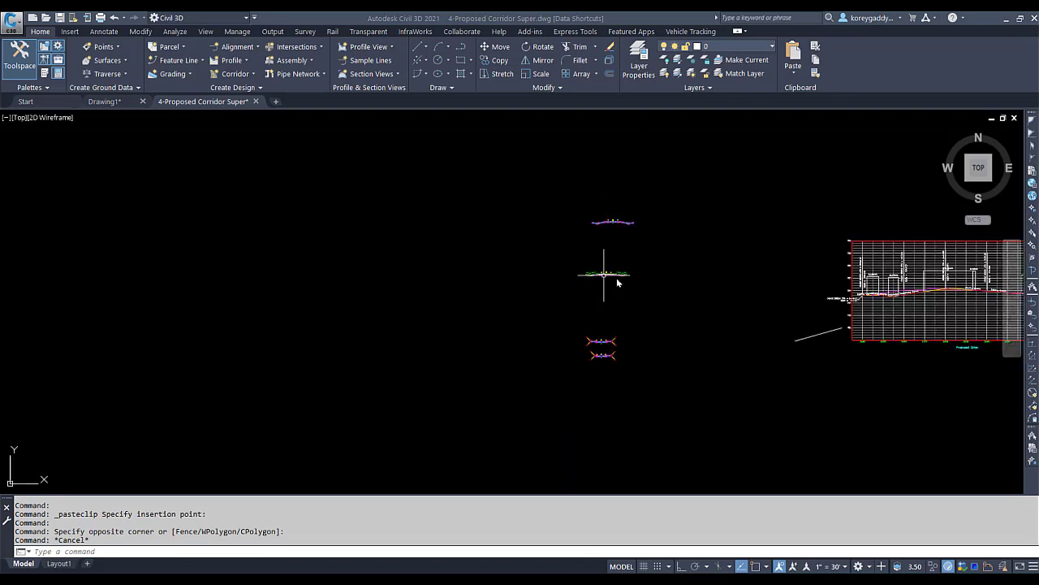
scroll(733, 281, up, 5)
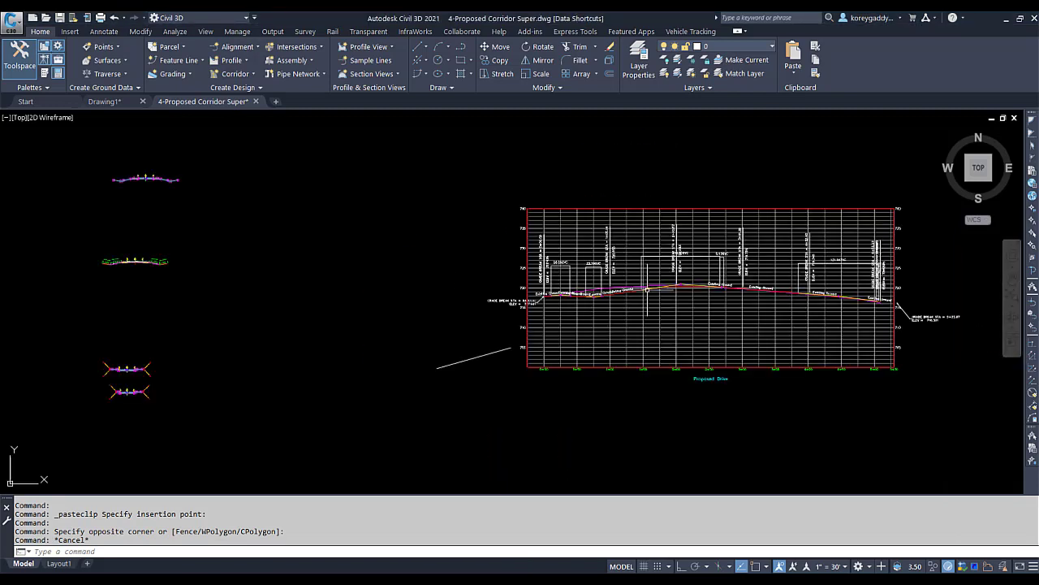
scroll(609, 302, up, 4)
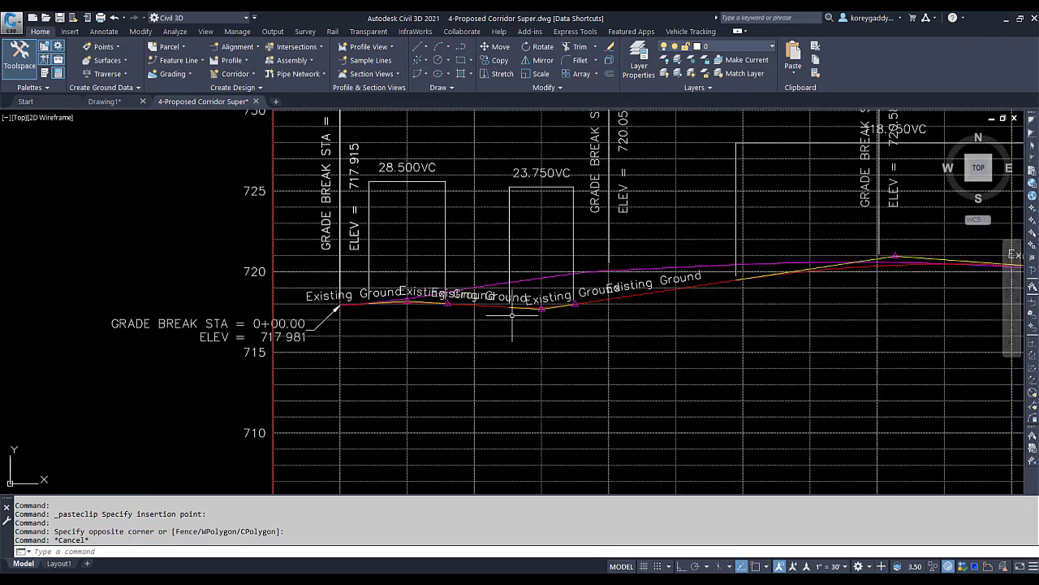
scroll(512, 313, down, 3)
scroll(568, 277, down, 8)
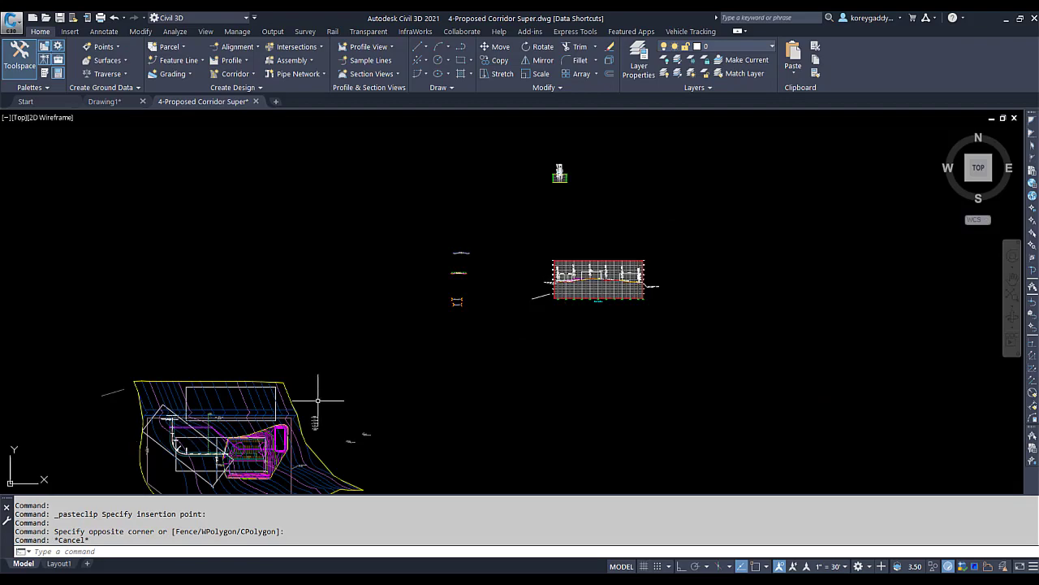
scroll(172, 442, up, 8)
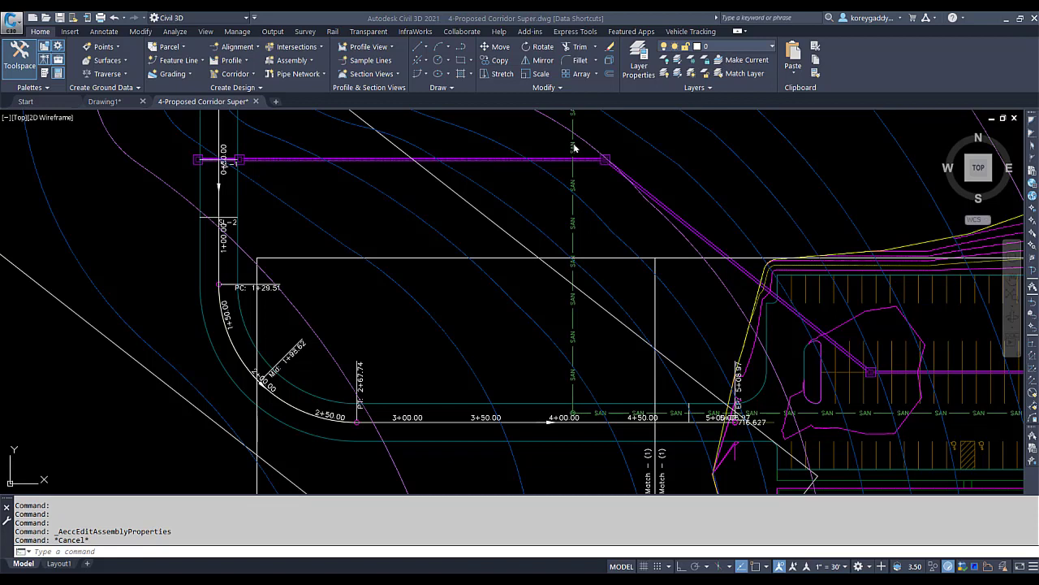
Create corridor 'Driveway' using Super Elevation (2) and Existing Surface, with baseline/region parameters enabled.
click(255, 74)
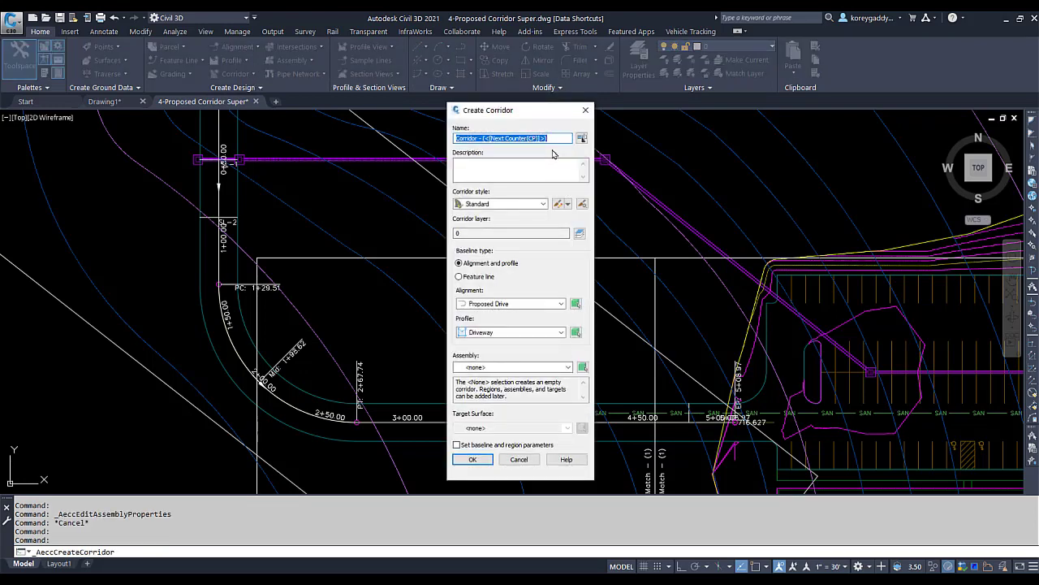
text(Driveway)
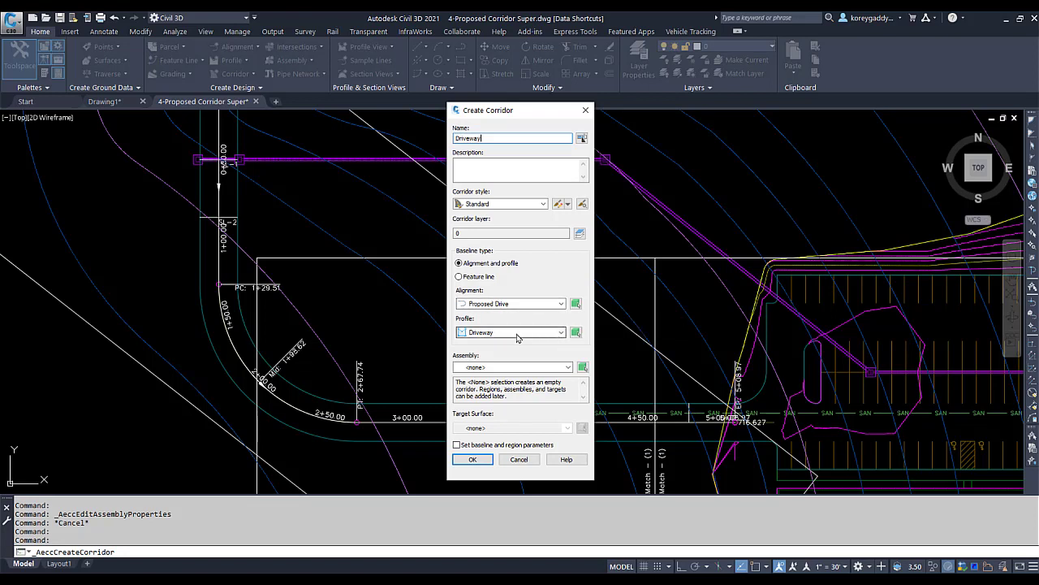
click(568, 368)
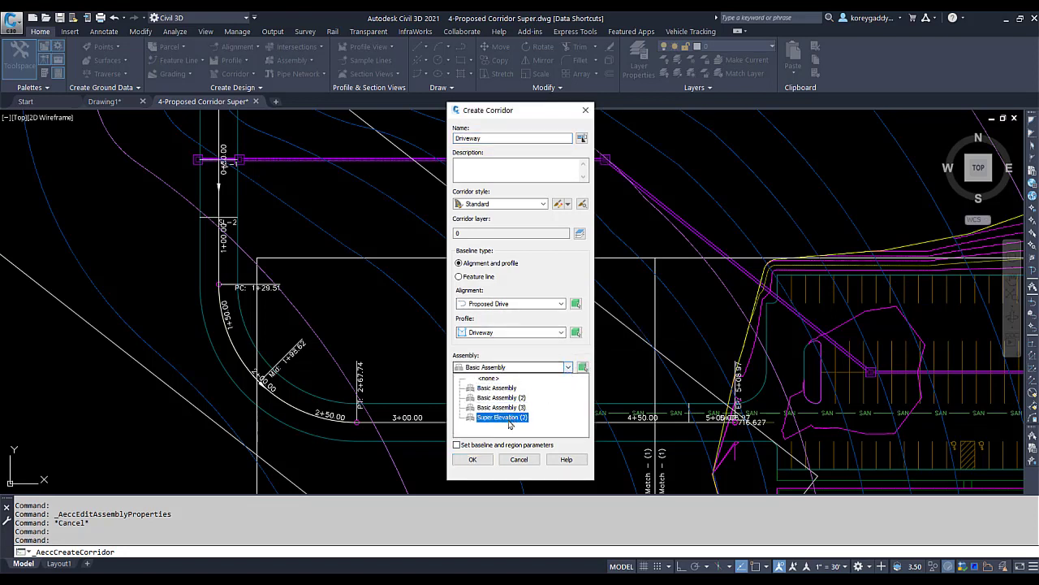
click(503, 417)
click(508, 420)
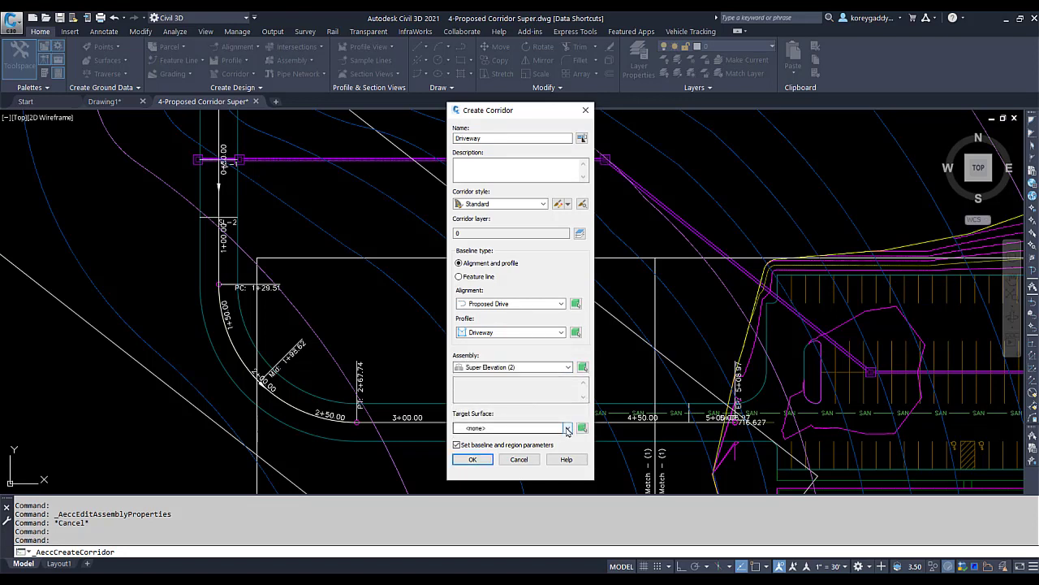
click(568, 428)
click(504, 449)
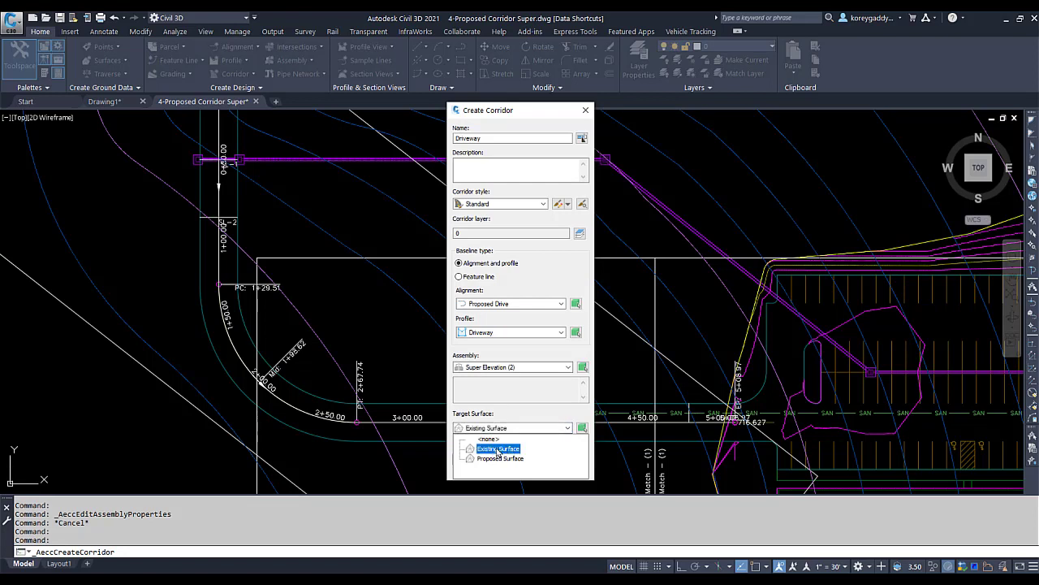
click(497, 449)
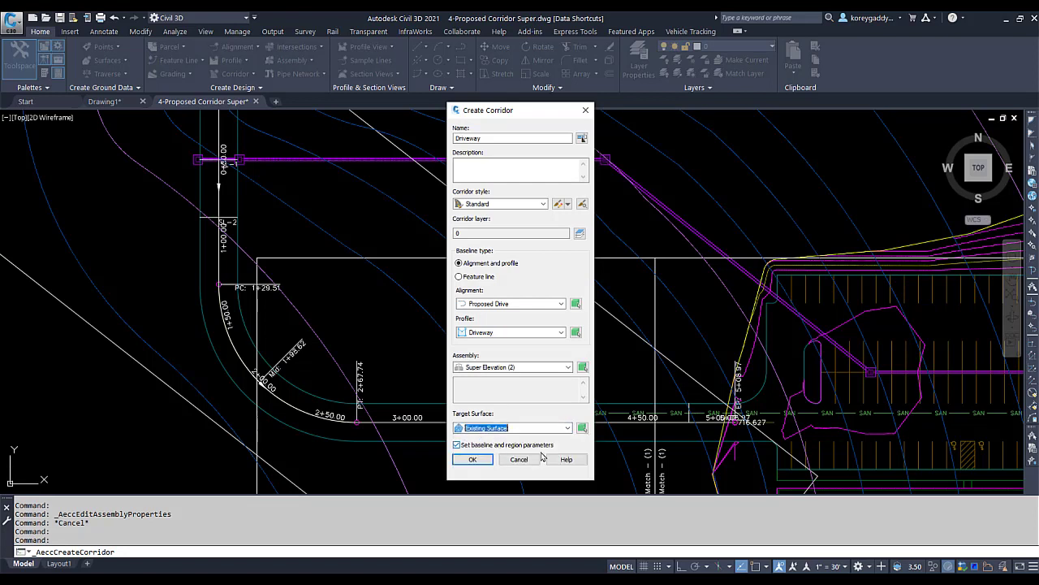
click(474, 461)
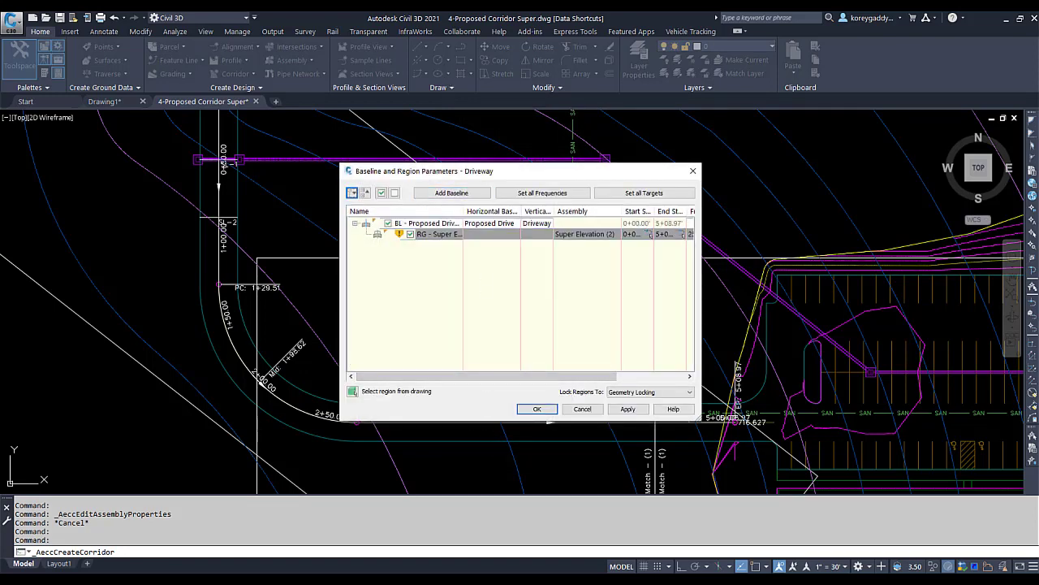
Set the Driveway region's curve increment frequency to 10.000' and accept the baseline and region parameters.
drag(483, 376, 534, 376)
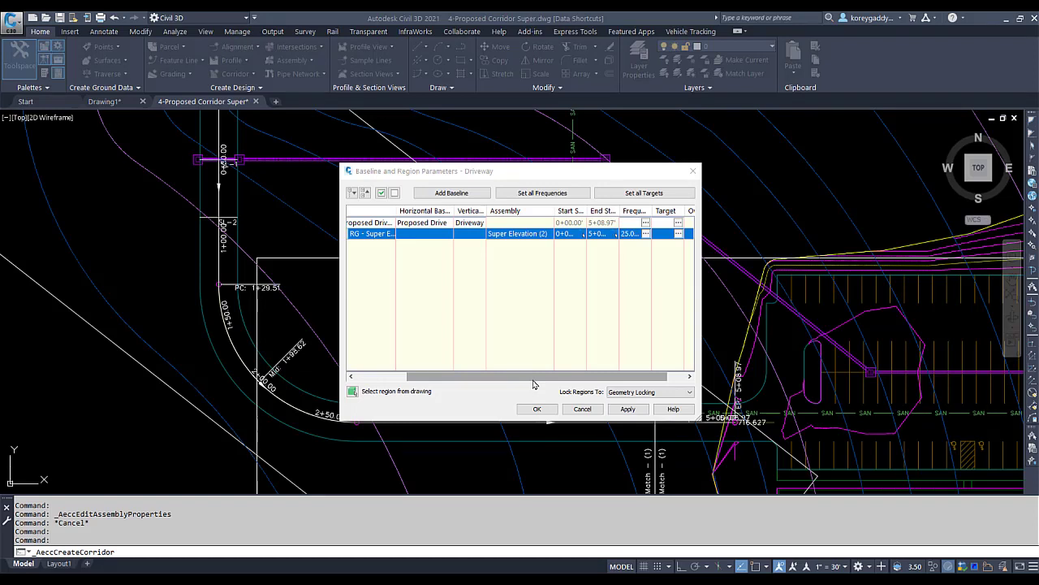
click(647, 235)
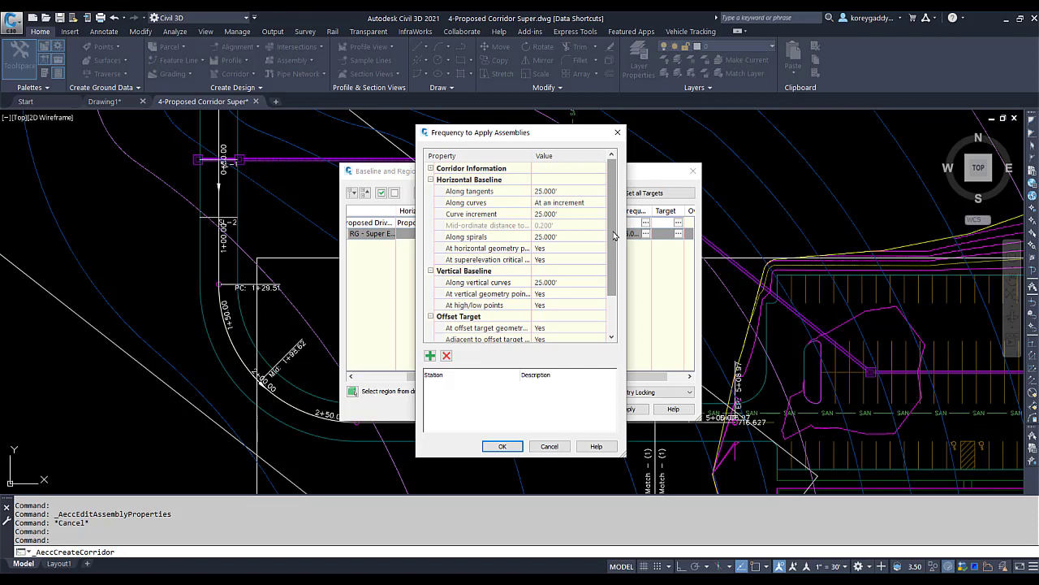
click(559, 214)
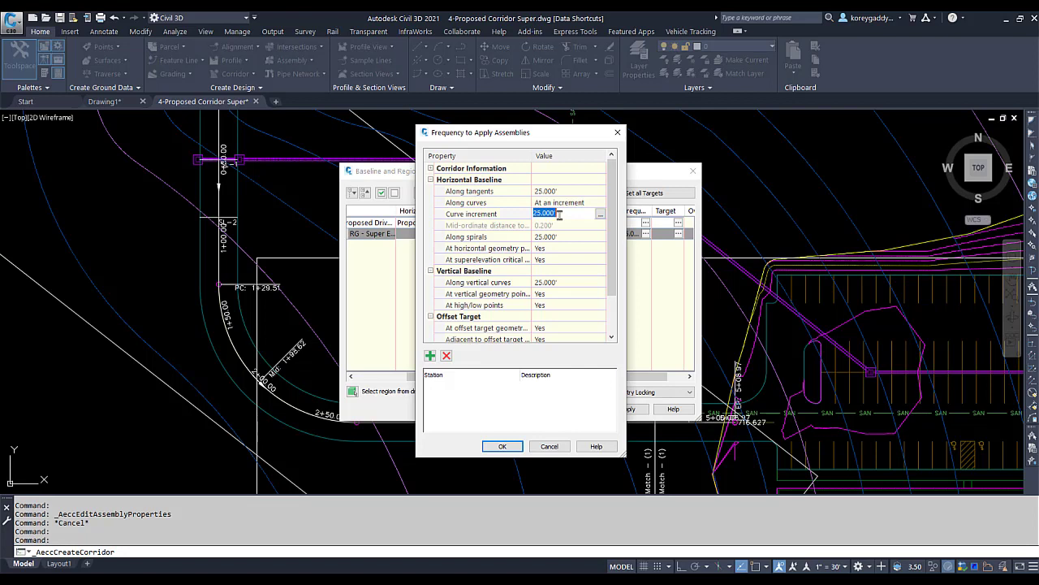
text(10)
key(Return)
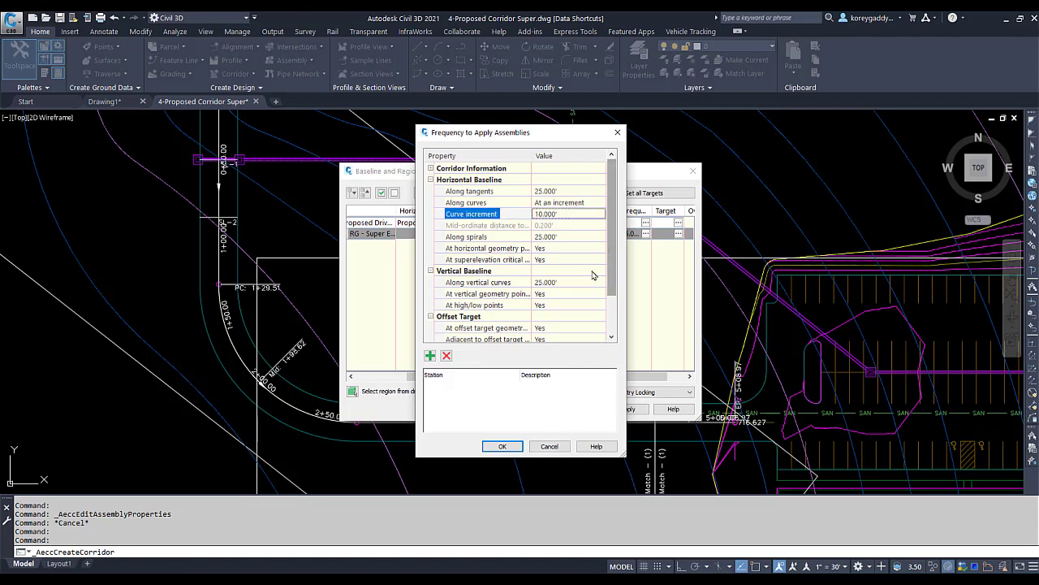
click(503, 447)
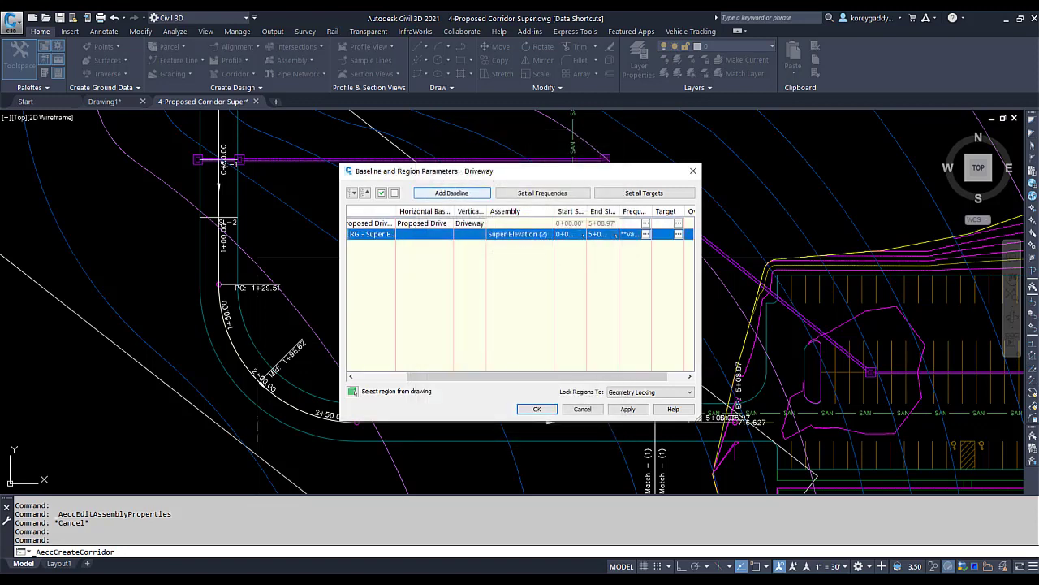
click(539, 411)
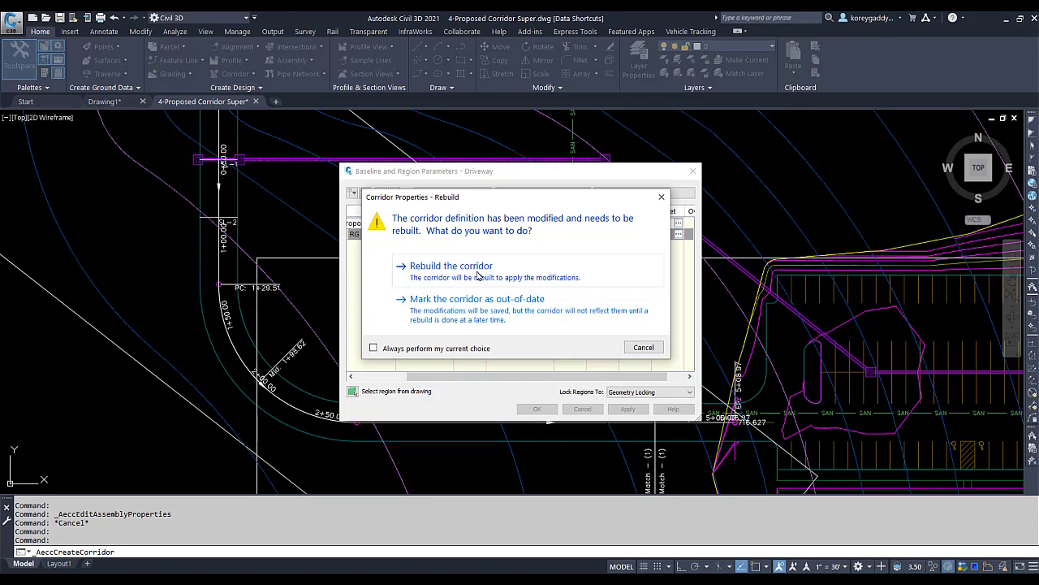
Rebuild the modified Driveway corridor and close the event list to view it.
click(479, 276)
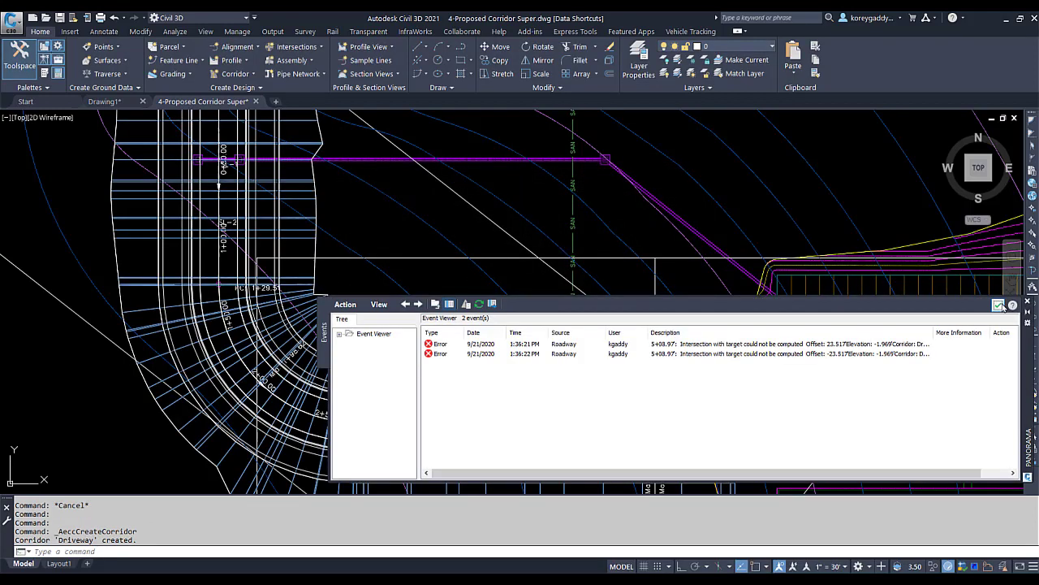
click(999, 305)
middle_drag(443, 358, 456, 308)
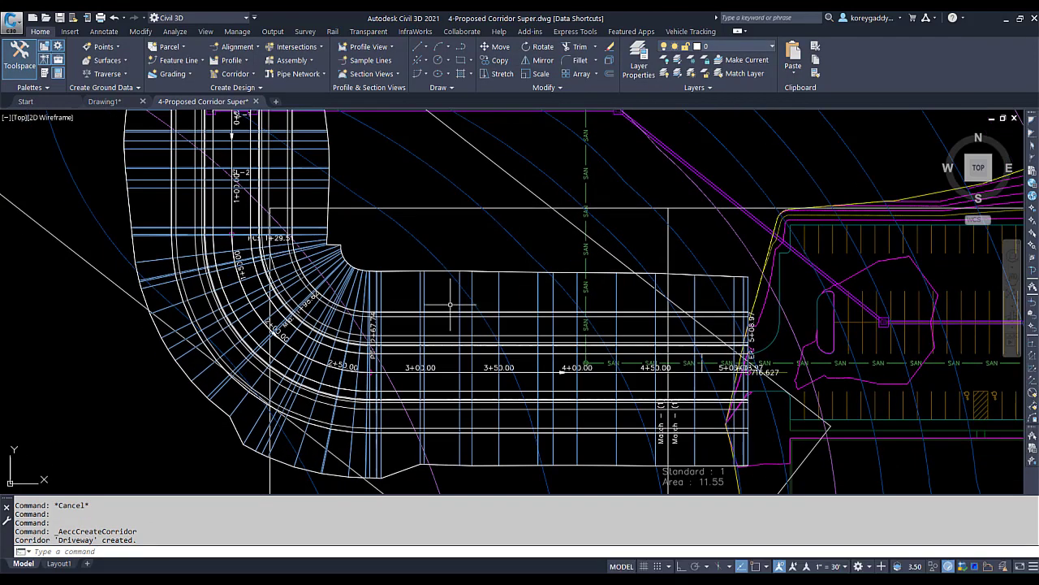
scroll(280, 333, down, 2)
middle_drag(276, 325, 270, 379)
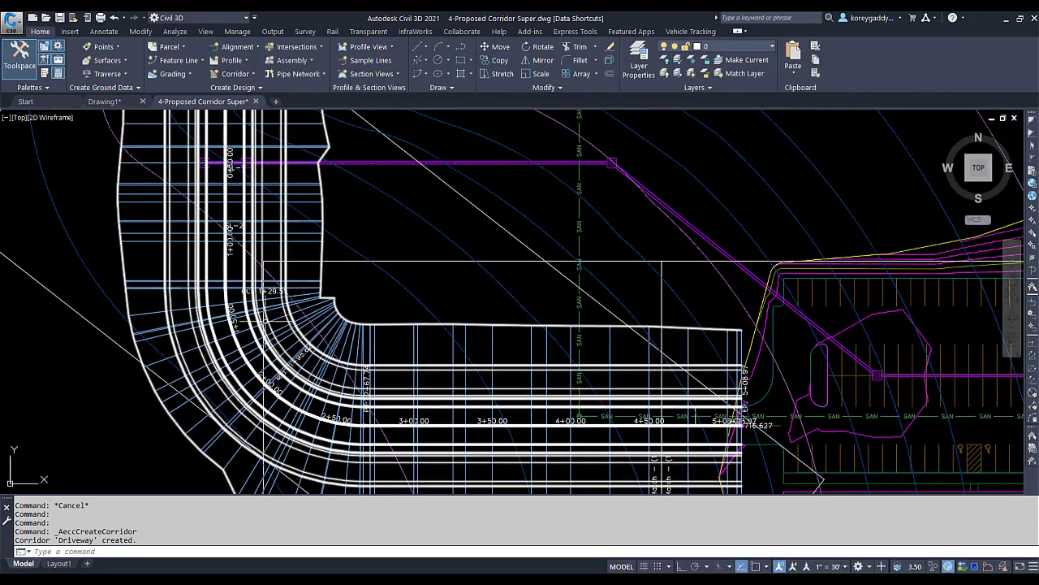
Zoom around the corridor, then select it to bring up the Corridor: Driveway tab.
scroll(268, 324, down, 2)
scroll(236, 291, up, 2)
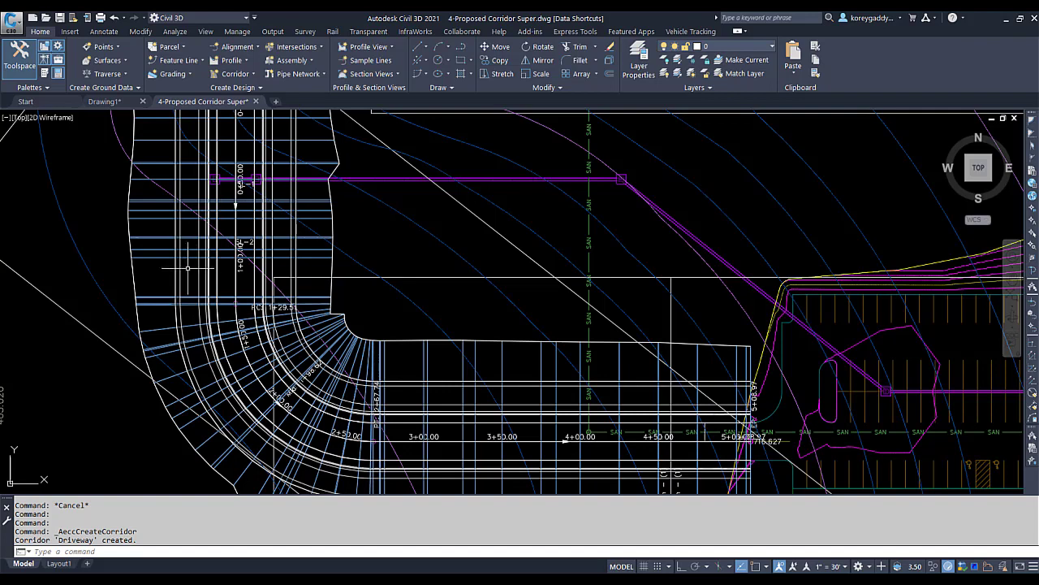
scroll(182, 278, down, 2)
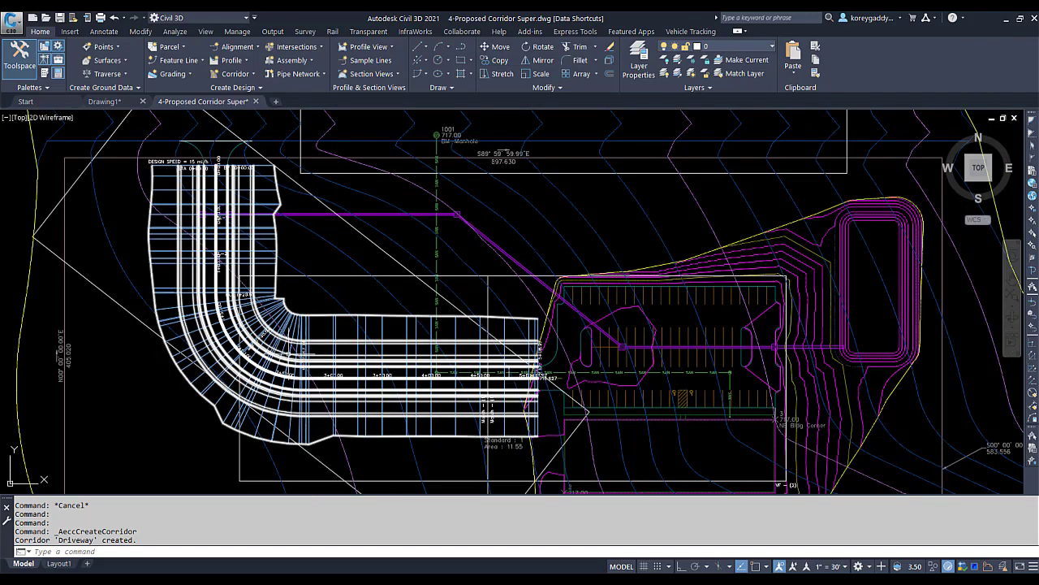
scroll(289, 351, up, 2)
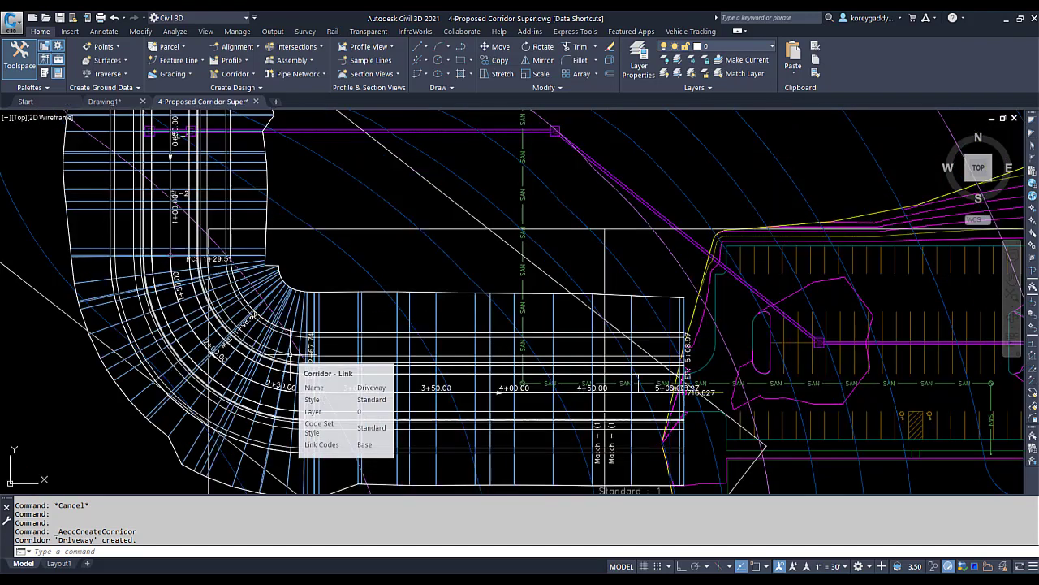
scroll(322, 349, down, 2)
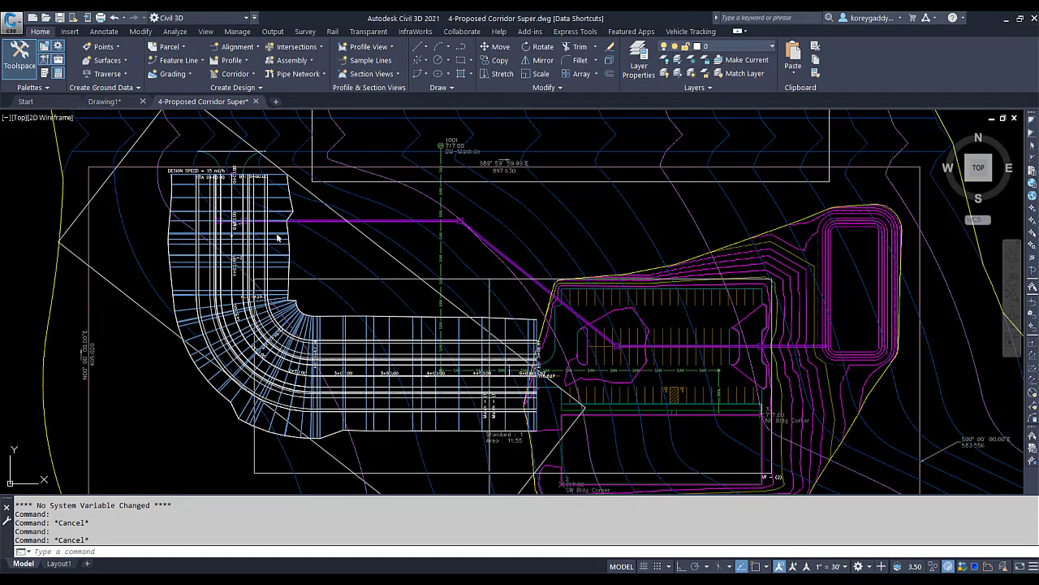
click(279, 235)
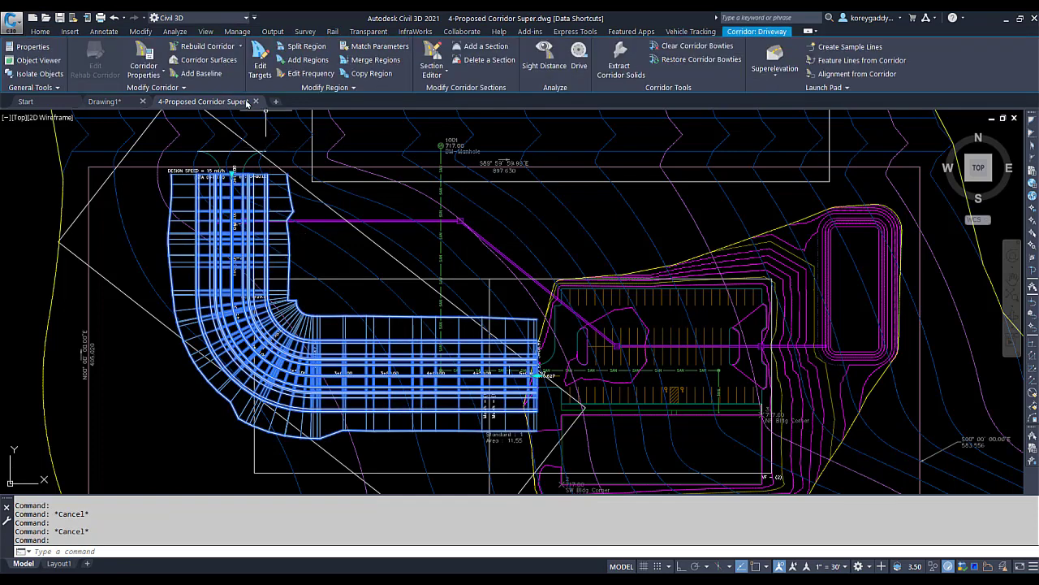
Create a new Driveway corridor surface and give it the Proposed Surface style.
click(220, 63)
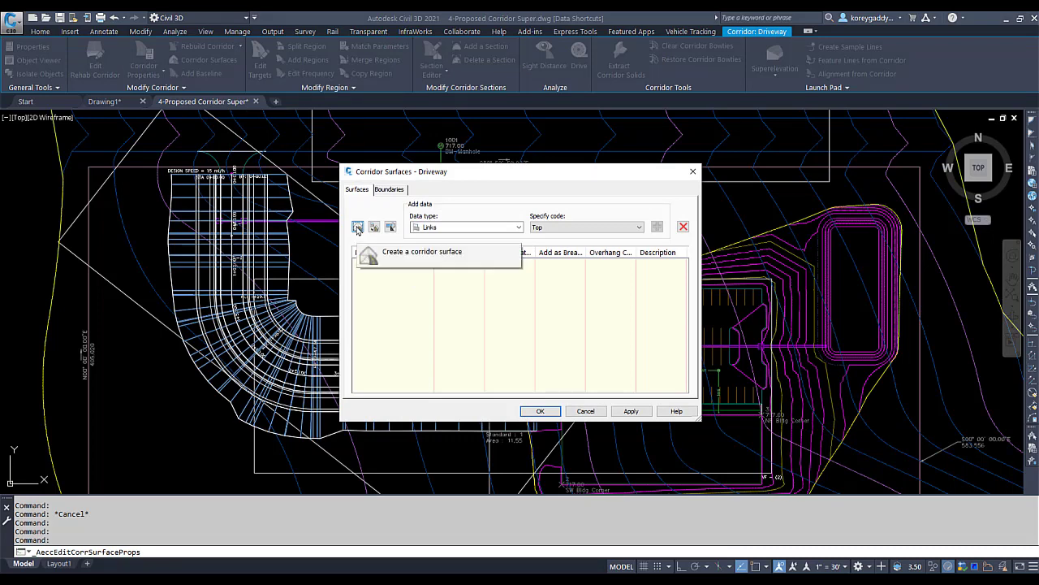
click(358, 227)
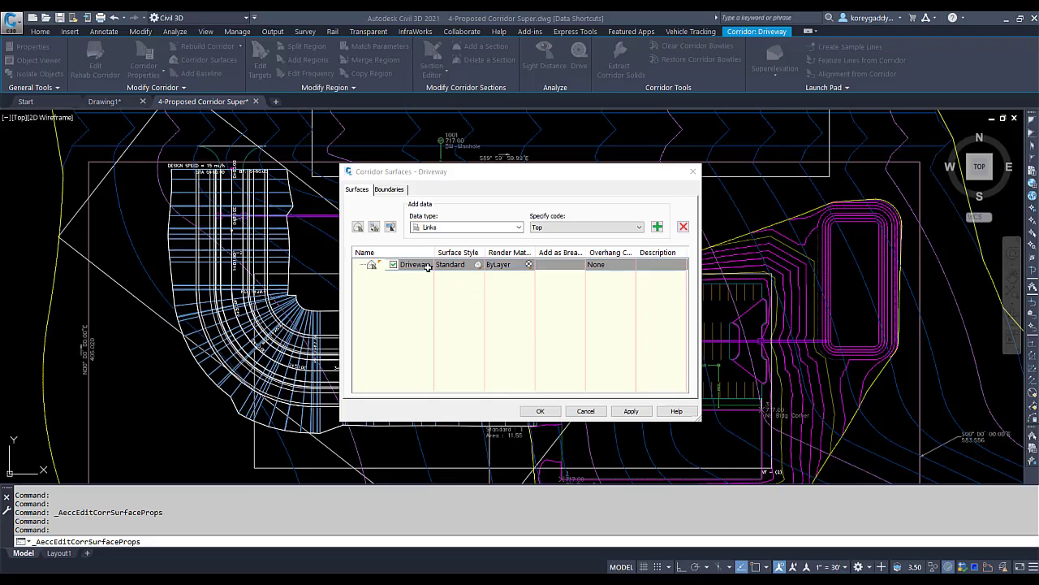
click(462, 266)
click(478, 265)
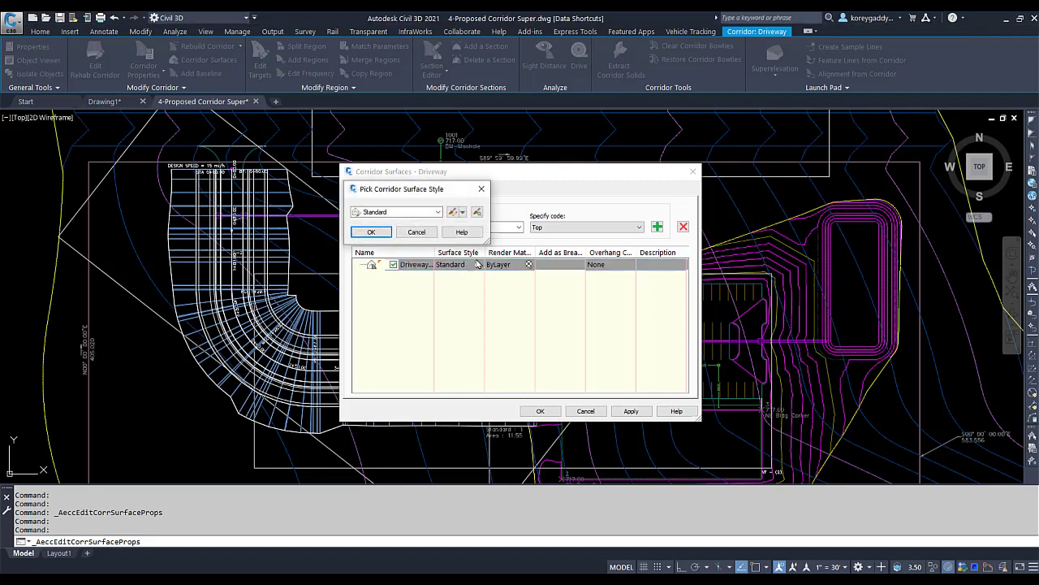
click(439, 212)
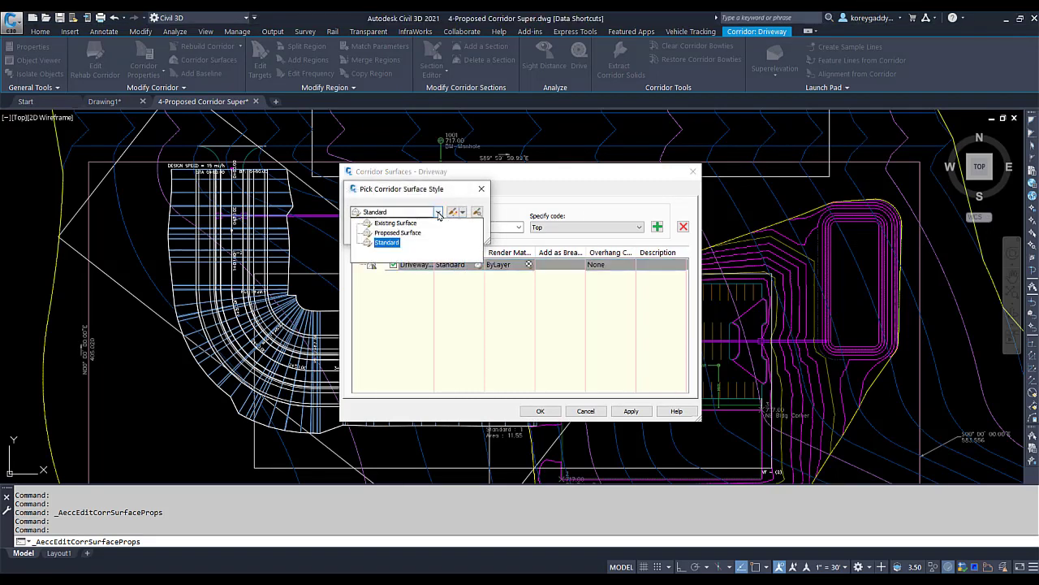
click(398, 232)
click(366, 232)
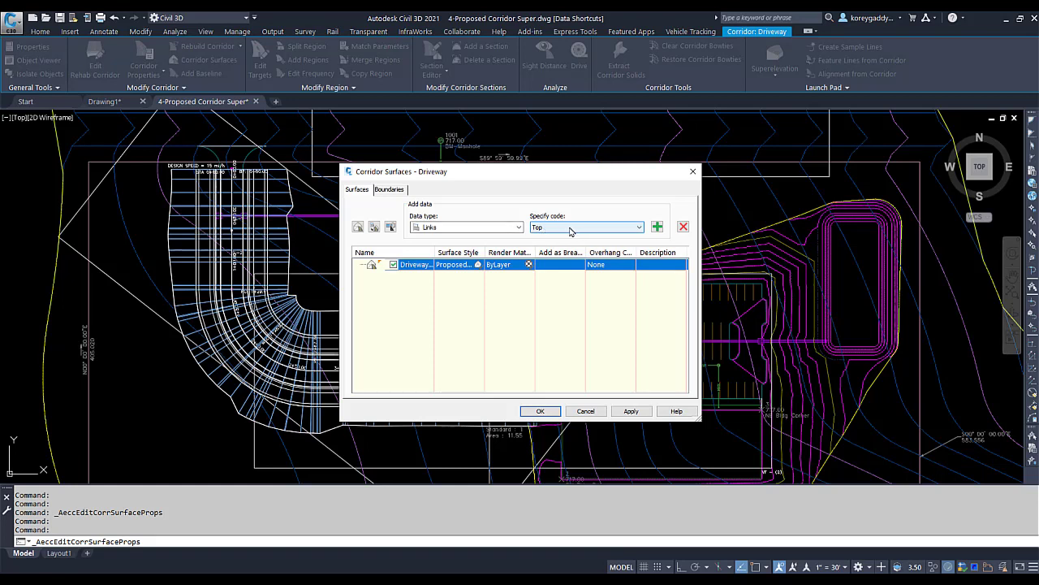
Add the Top links to the surface, apply, and rebuild the corridor.
click(658, 228)
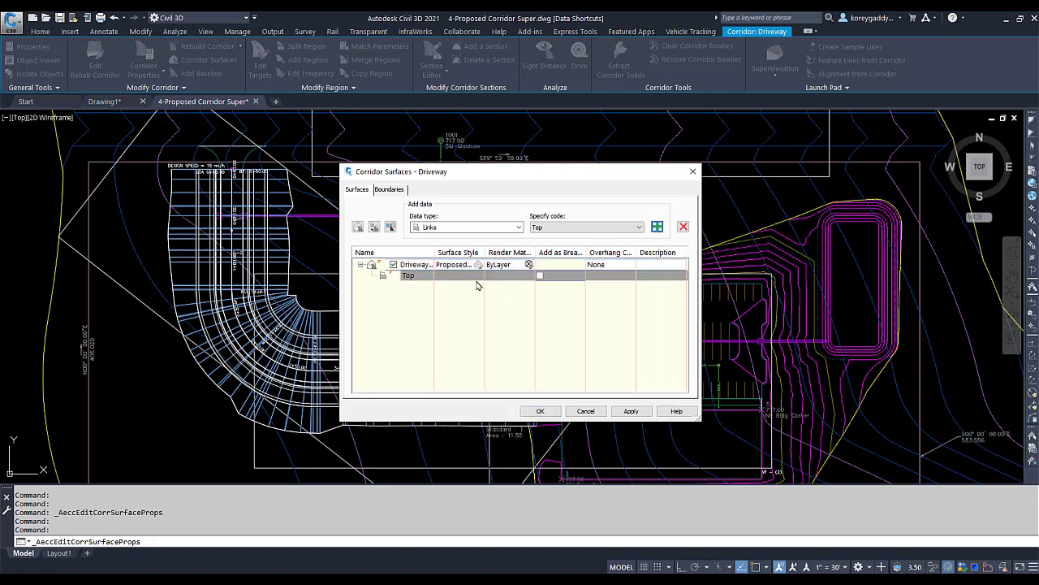
click(631, 411)
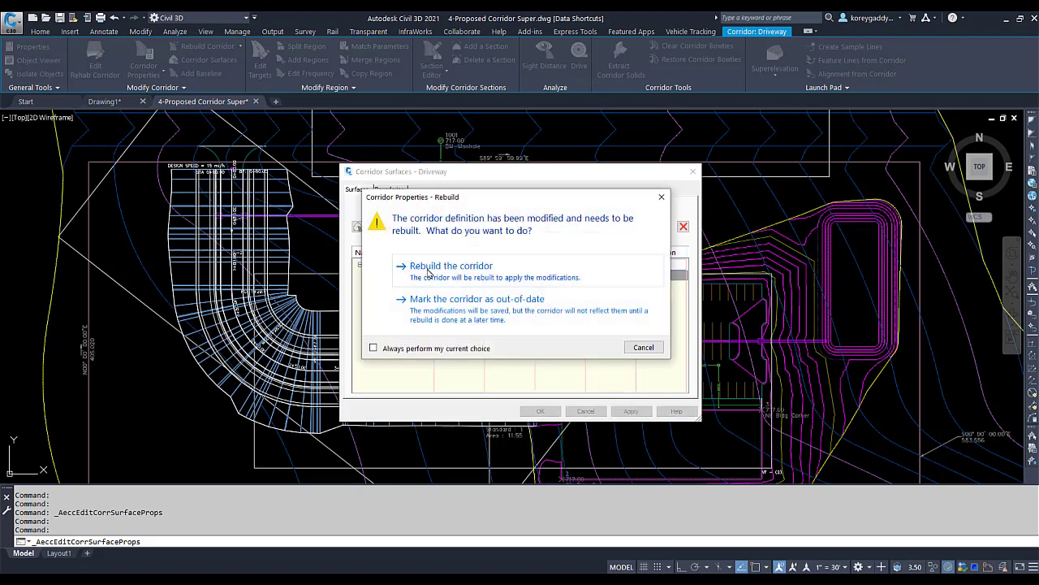
click(428, 268)
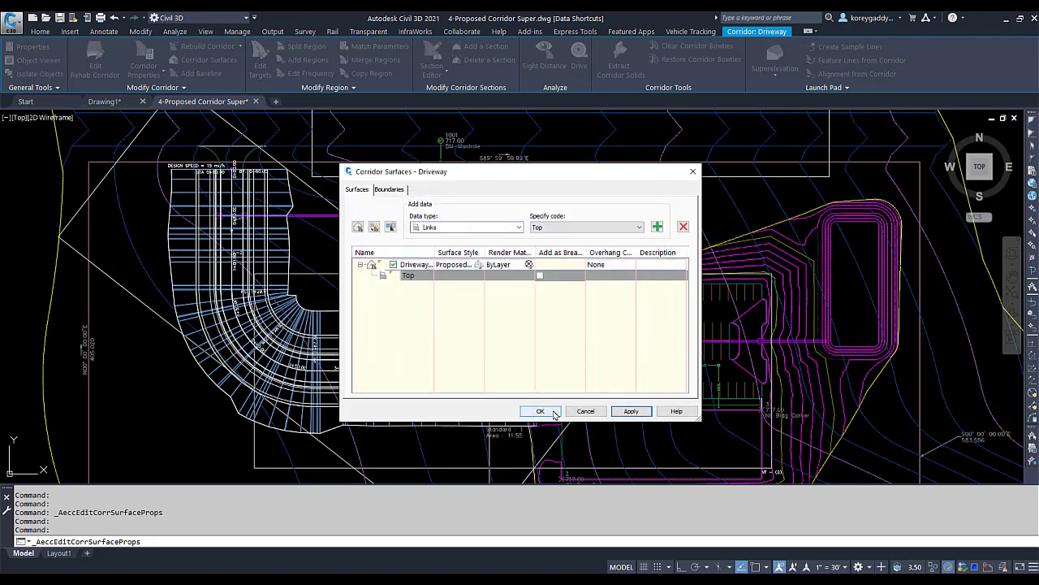
click(541, 411)
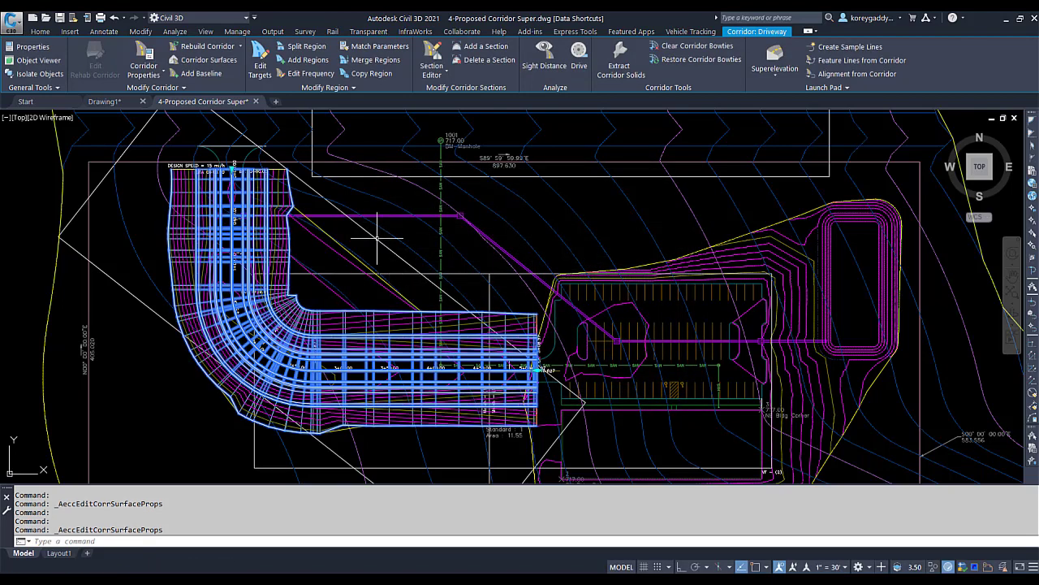
scroll(328, 365, up, 4)
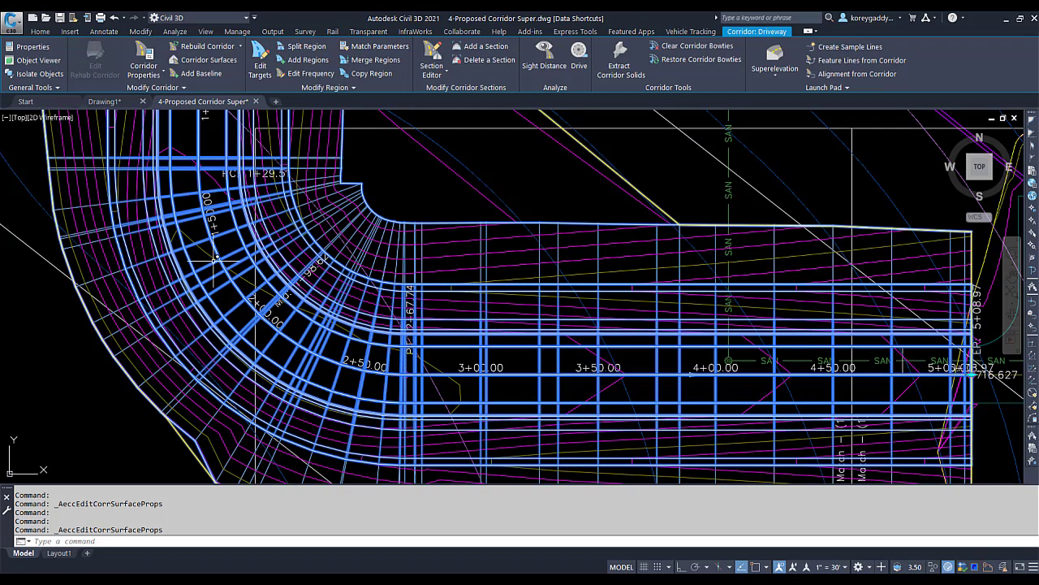
middle_drag(298, 322, 322, 431)
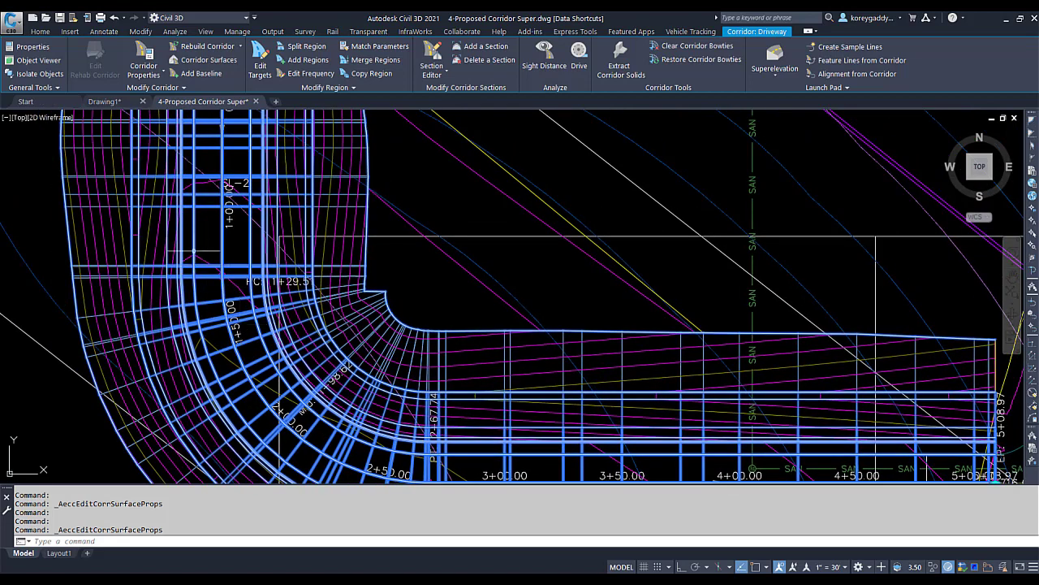
scroll(231, 282, down, 2)
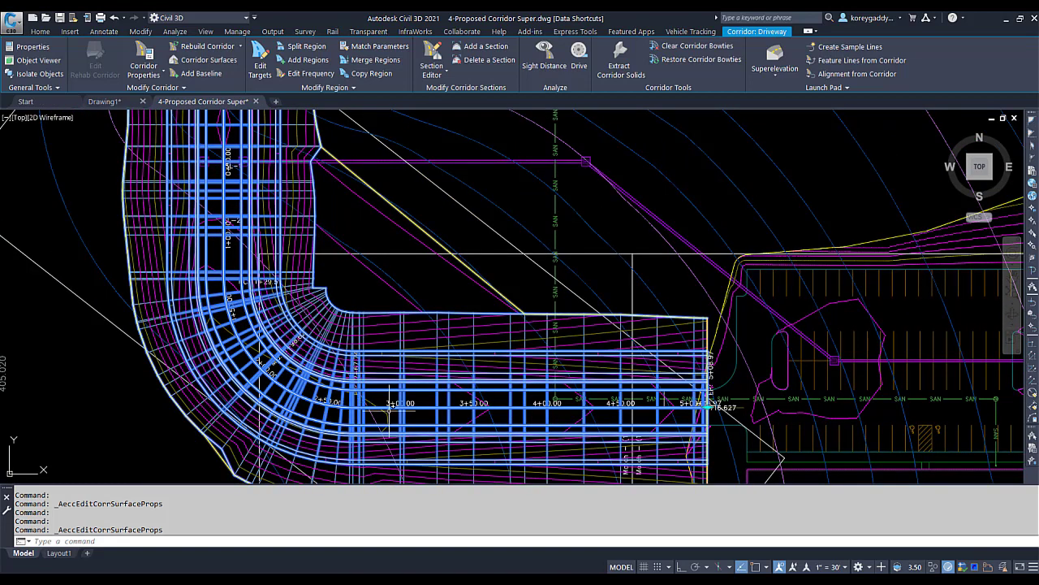
scroll(390, 414, up, 2)
middle_drag(382, 406, 285, 345)
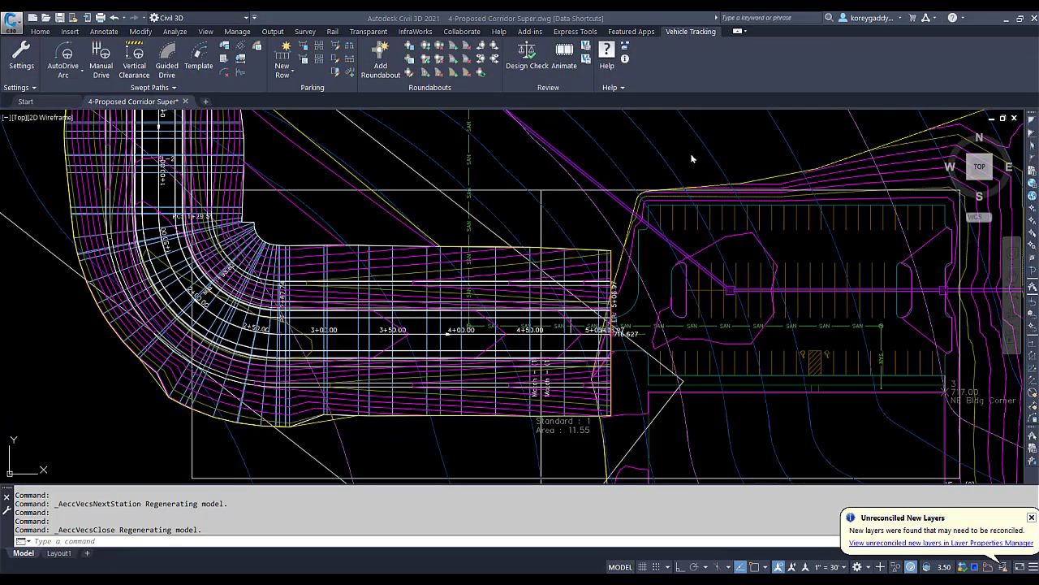
scroll(671, 158, down, 5)
scroll(671, 157, up, 1)
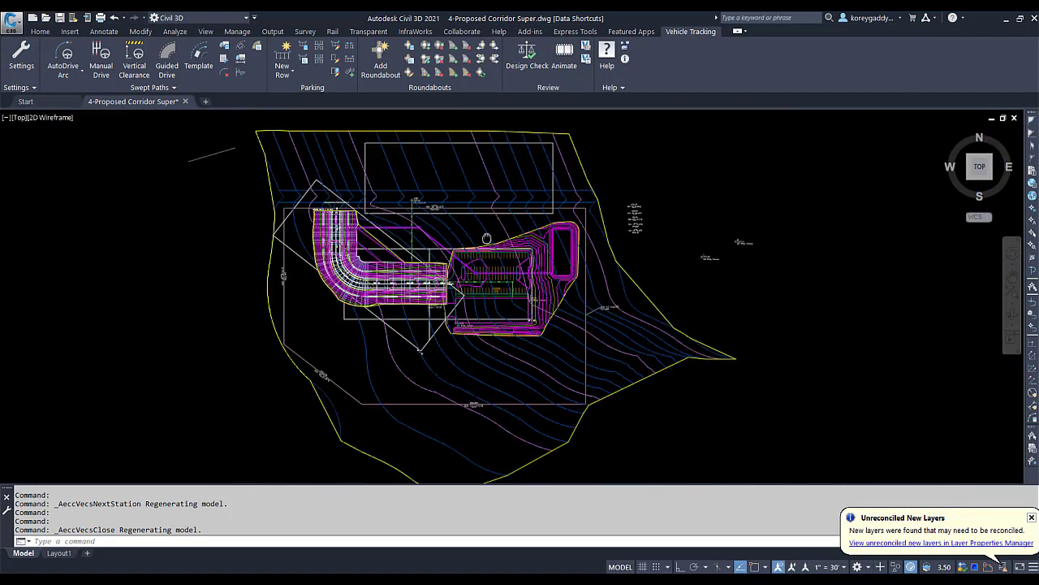
middle_drag(668, 163, 522, 236)
scroll(520, 231, down, 2)
scroll(515, 244, up, 3)
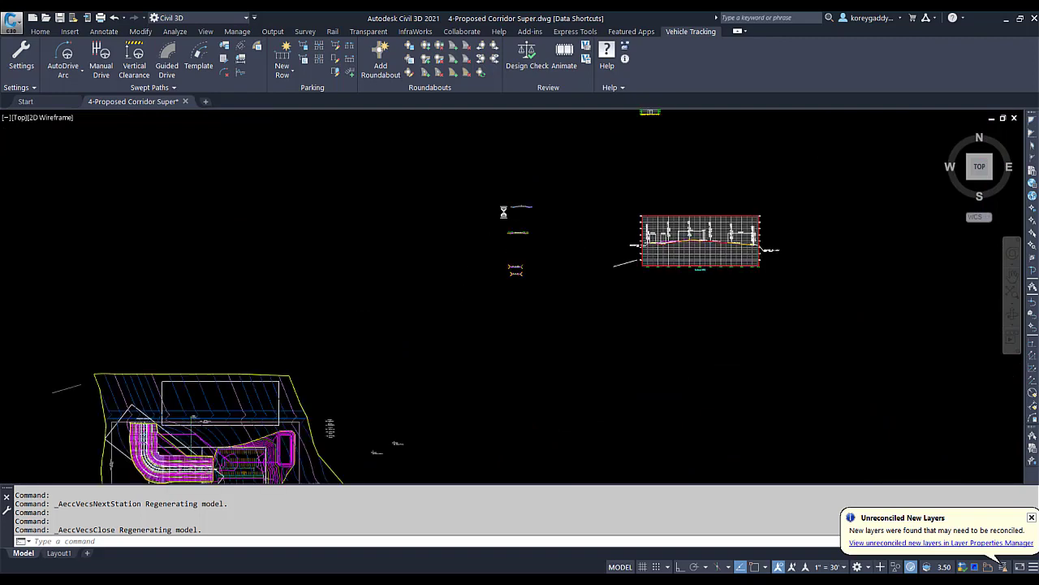
scroll(515, 243, up, 8)
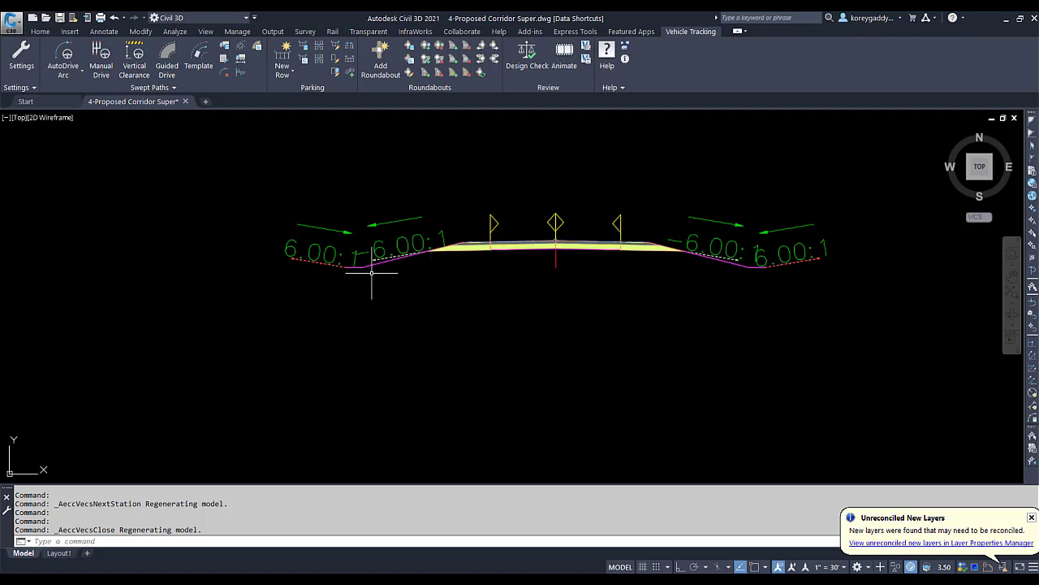
scroll(371, 273, down, 5)
middle_drag(389, 274, 476, 260)
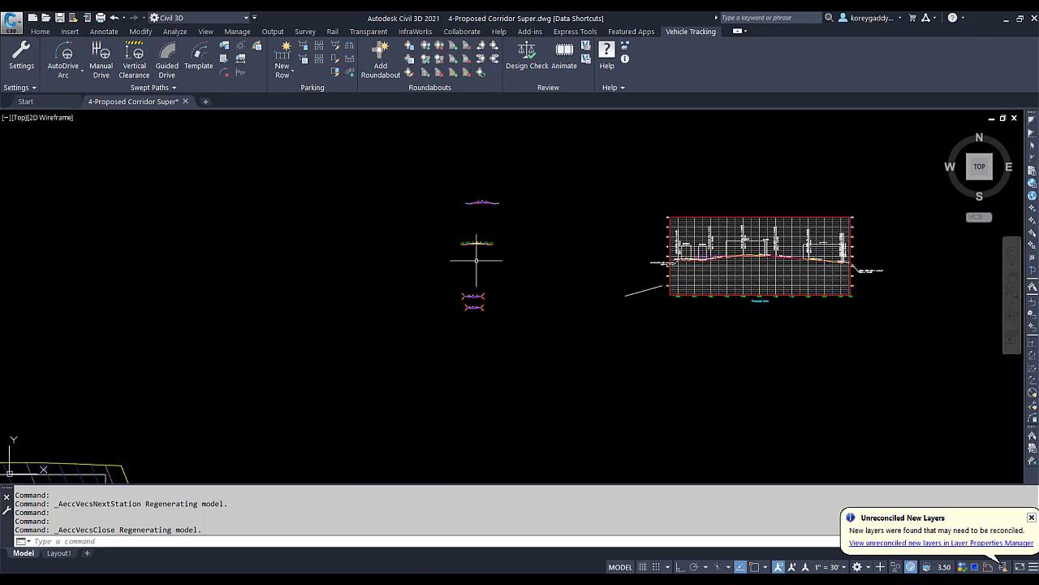
scroll(387, 281, down, 3)
middle_drag(266, 407, 284, 351)
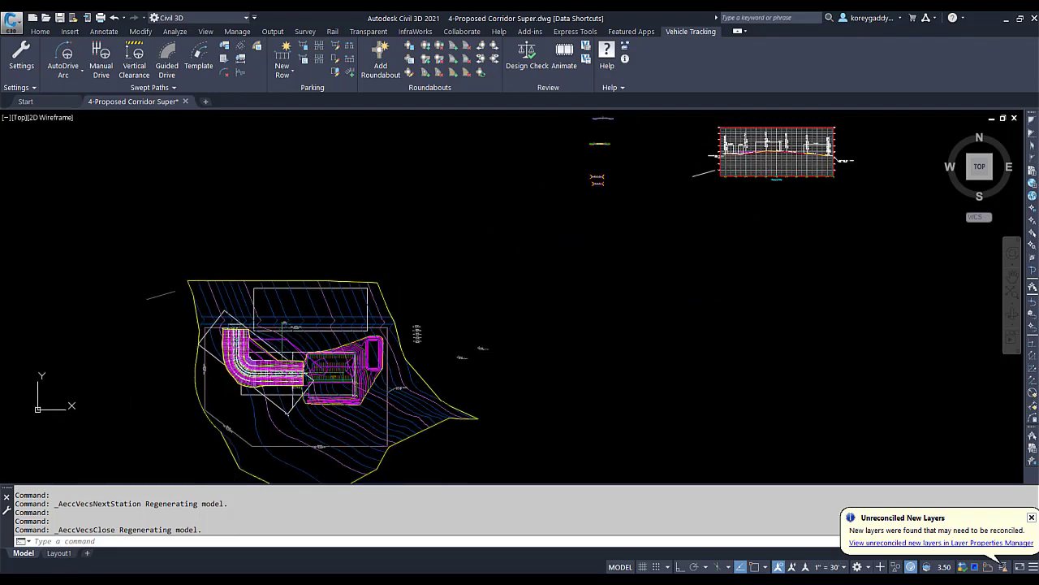
scroll(243, 366, up, 3)
scroll(199, 363, up, 3)
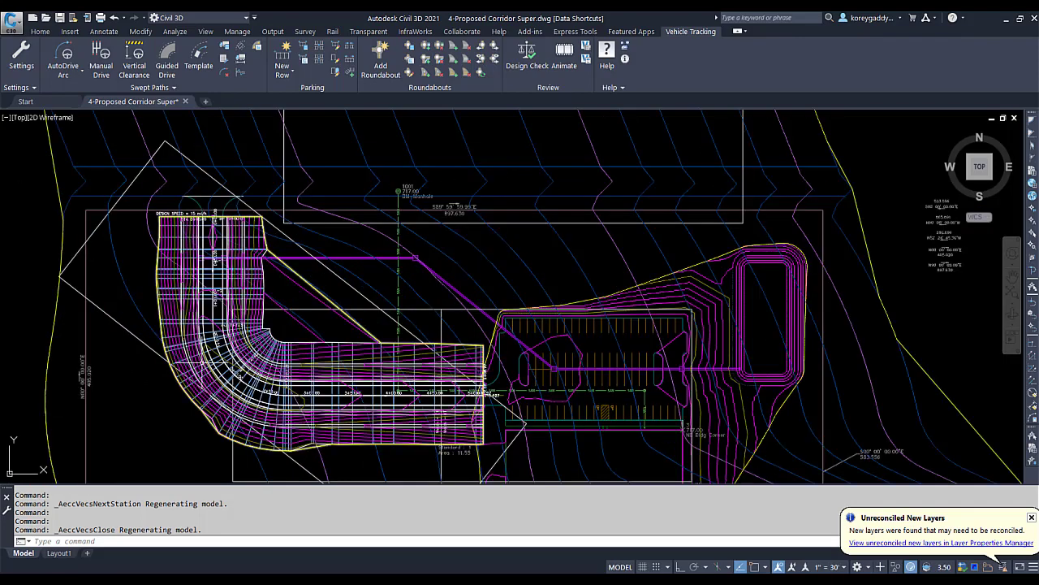
scroll(199, 363, up, 2)
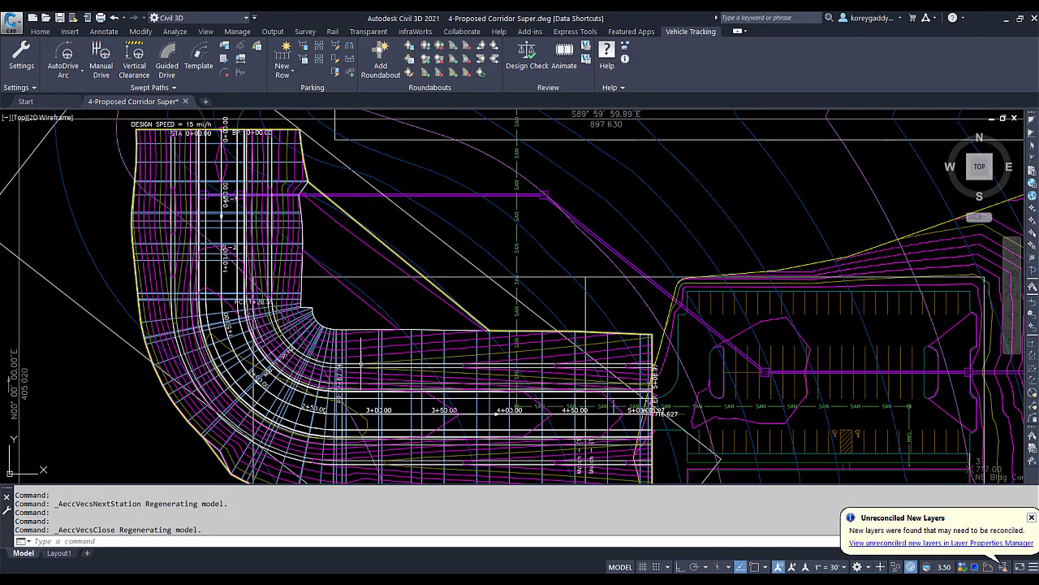
middle_drag(357, 366, 367, 334)
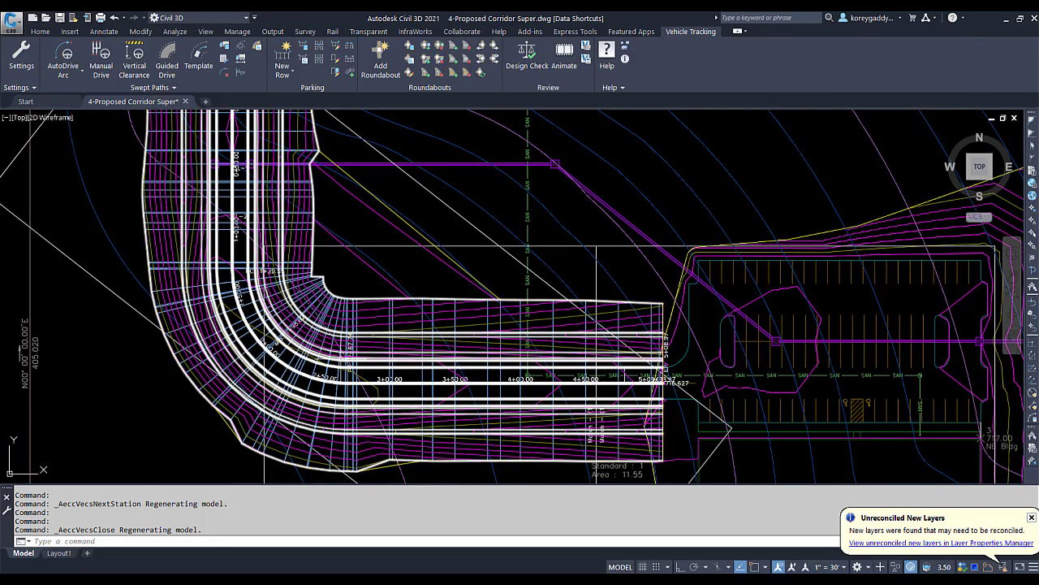